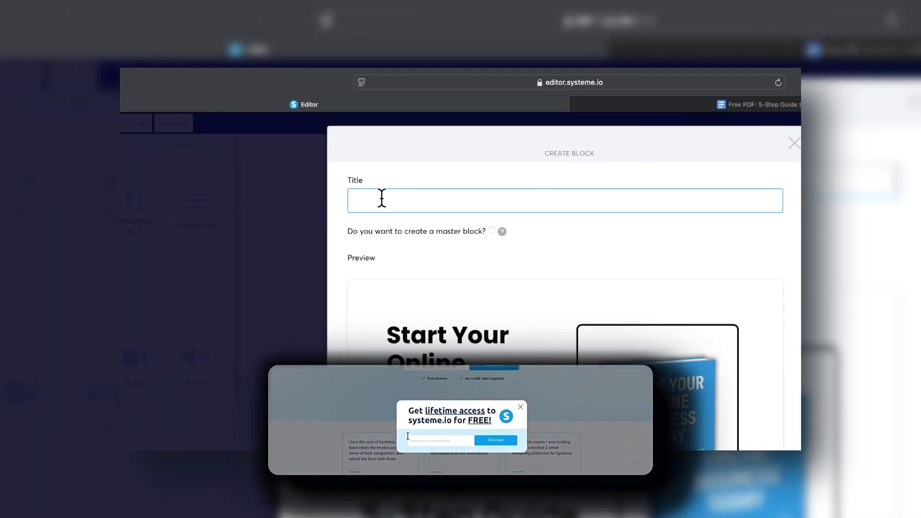
Step: Return to the systeme.io dashboard showing the new-leads chart for March 07 – April 06, 2025
text(landing page)
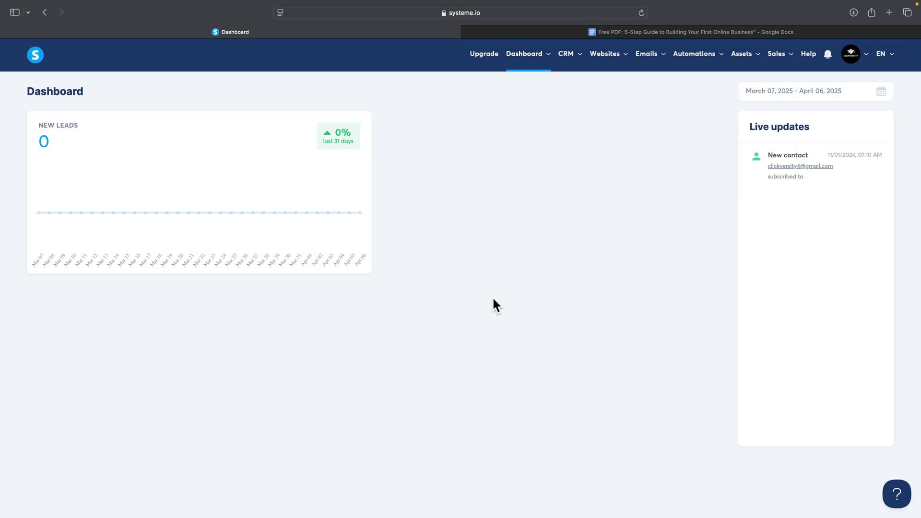
Step: Start a new sales funnel named 'Test Landing Page'
mouse_move(605, 54)
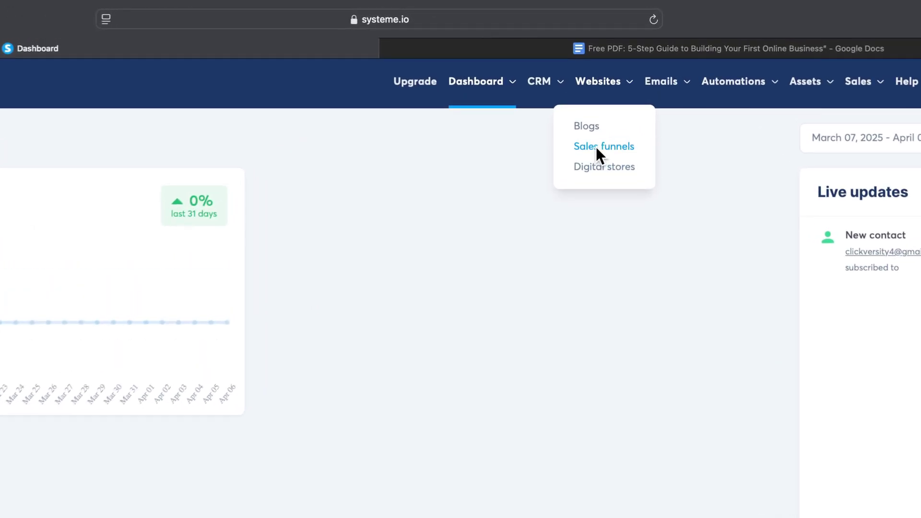
click(604, 97)
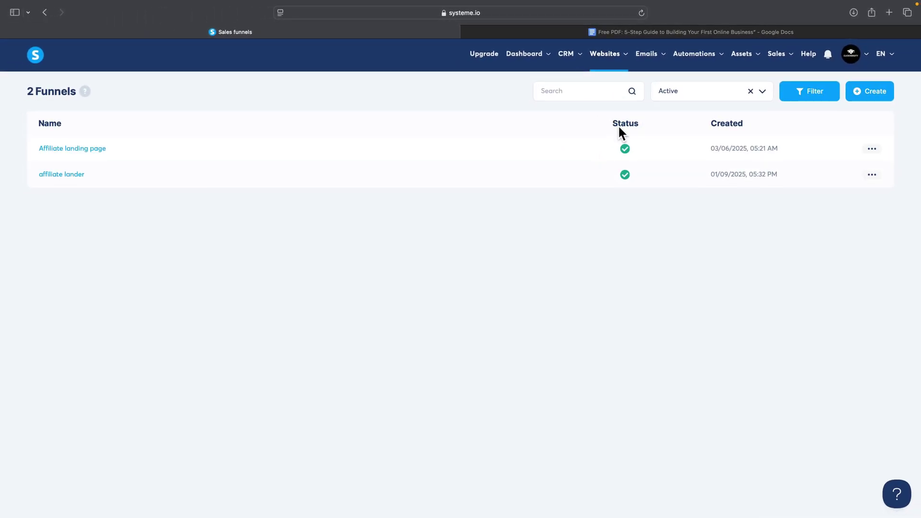
click(870, 91)
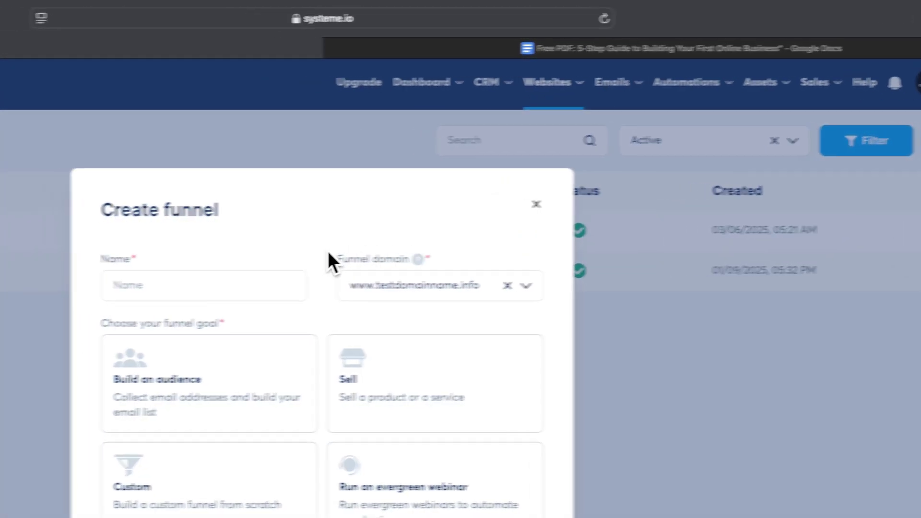
click(209, 285)
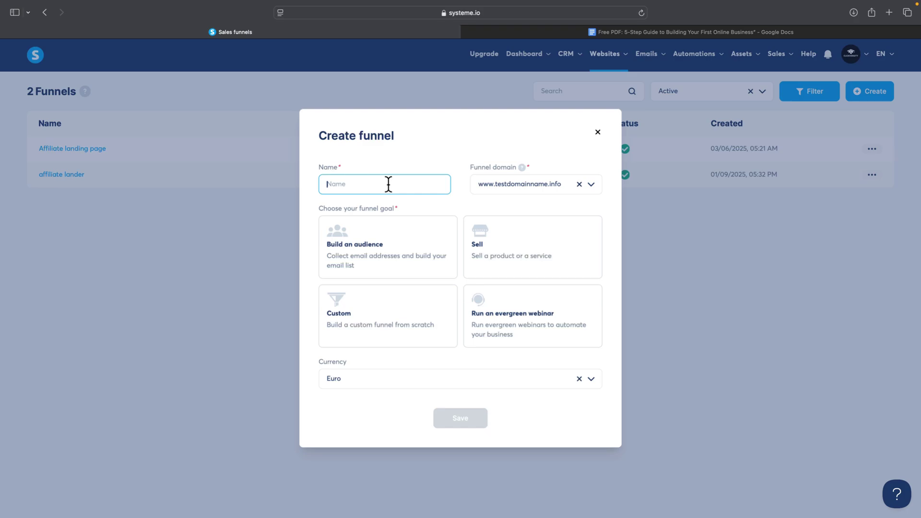
text(Test)
text( Laf)
text(di)
key(BackSpace)
key(BackSpace)
key(BackSpace)
text(ding Page)
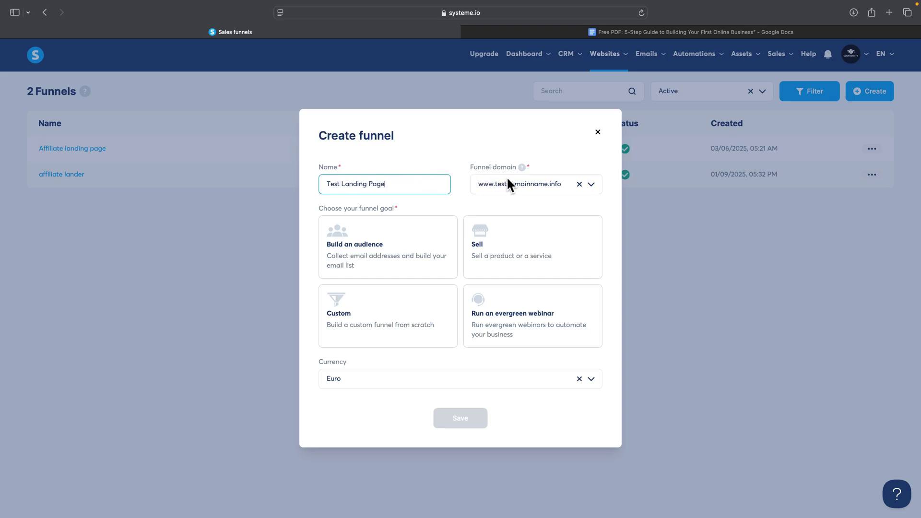
click(510, 183)
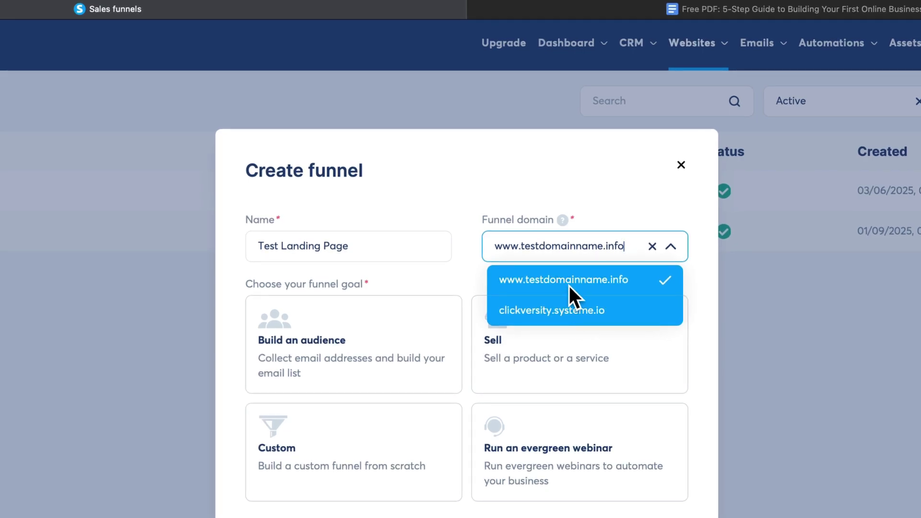
click(458, 192)
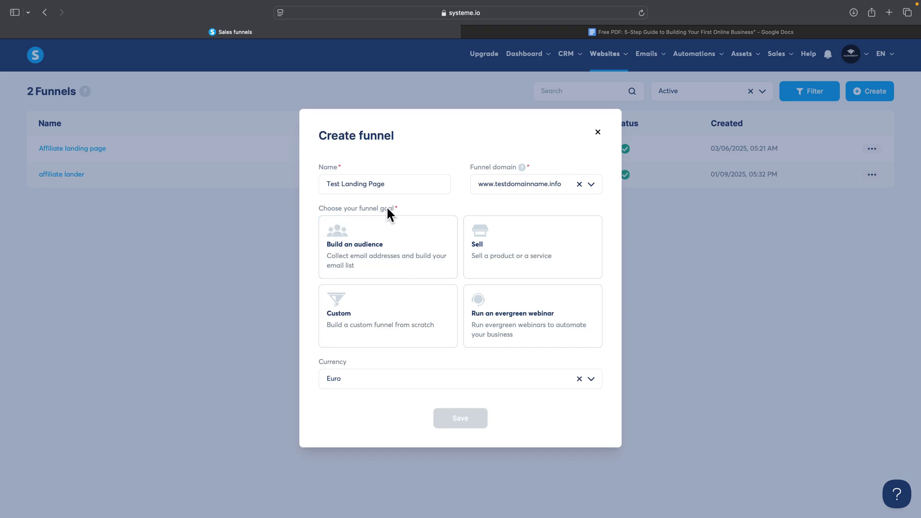
click(387, 229)
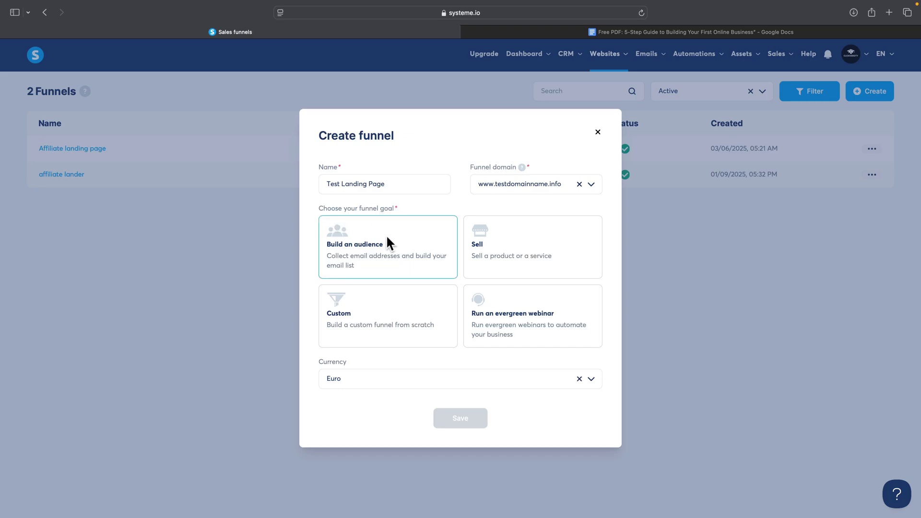
click(500, 250)
click(373, 296)
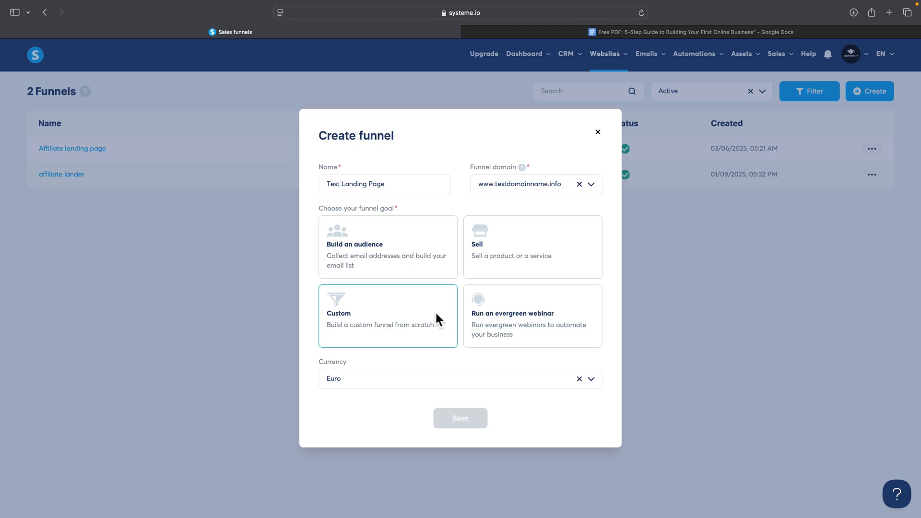
click(497, 326)
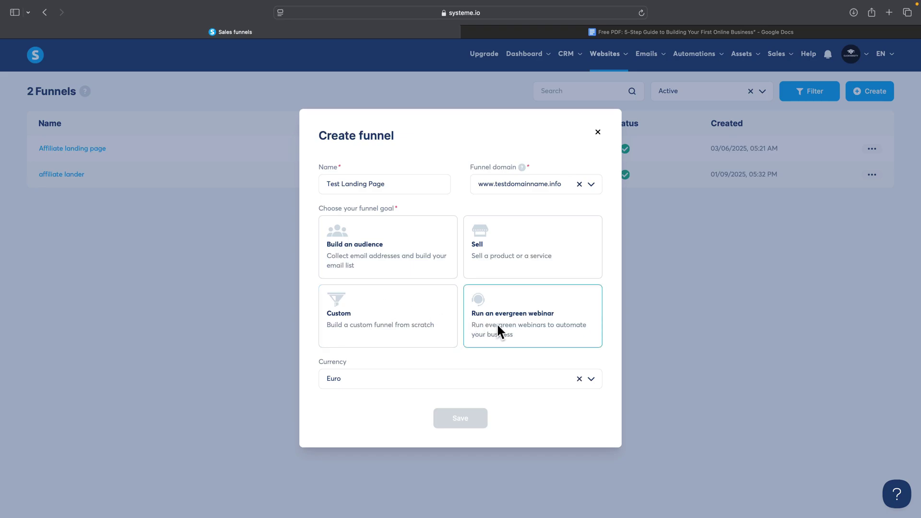
click(378, 277)
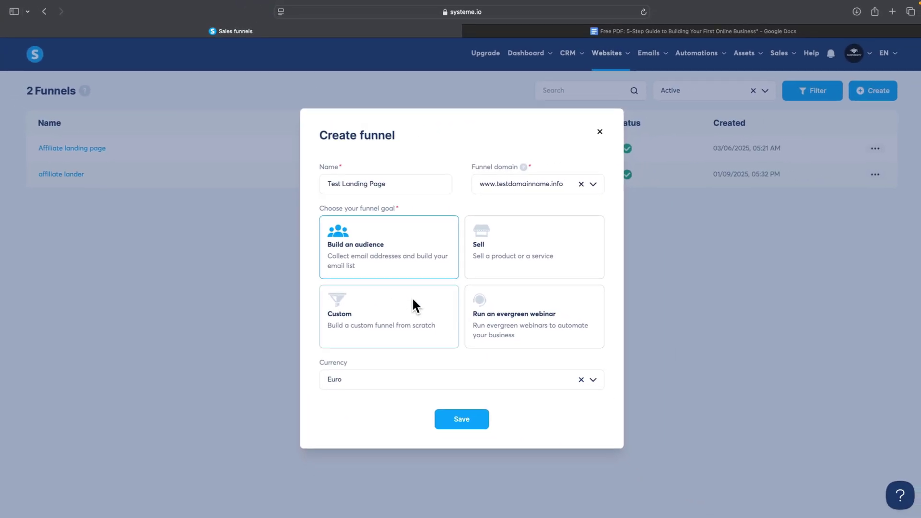
click(480, 417)
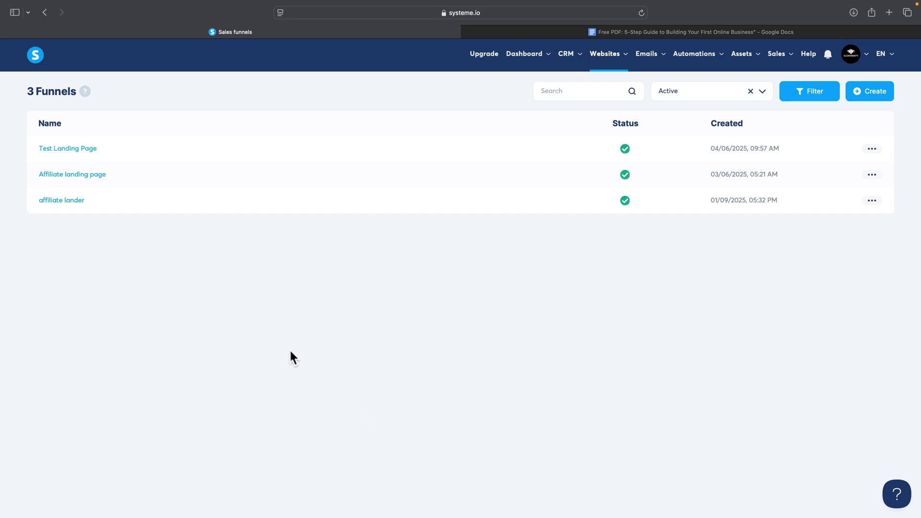
Step: In the Test Landing Page funnel, apply the book-themed 'Uncover the Book' template to the squeeze page
click(77, 147)
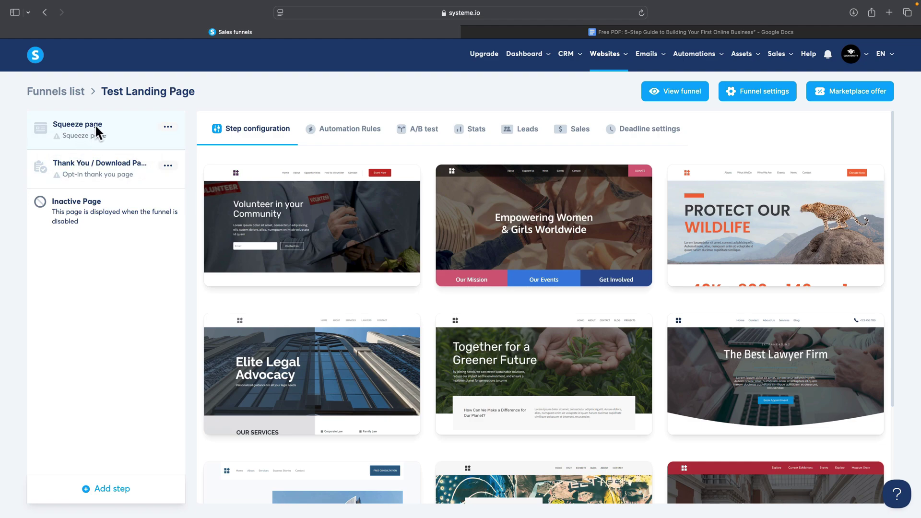
mouse_move(333, 214)
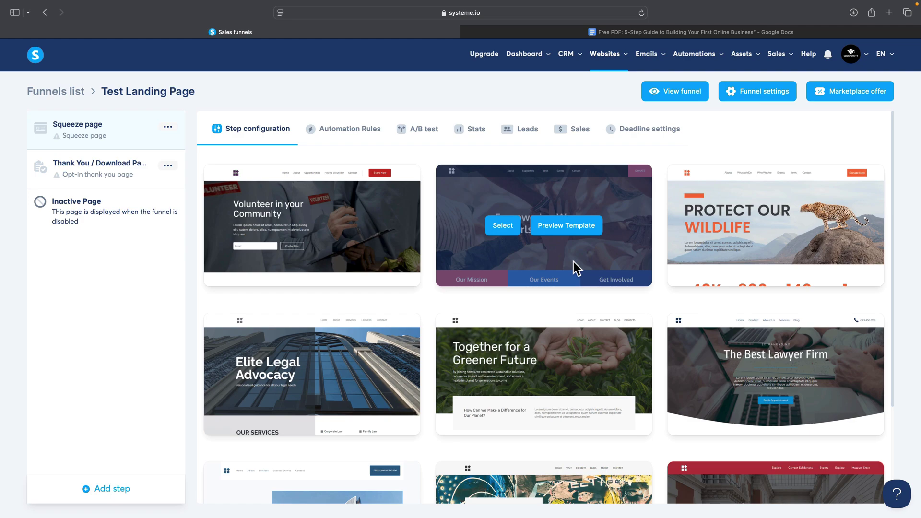
scroll(575, 267, down, 3)
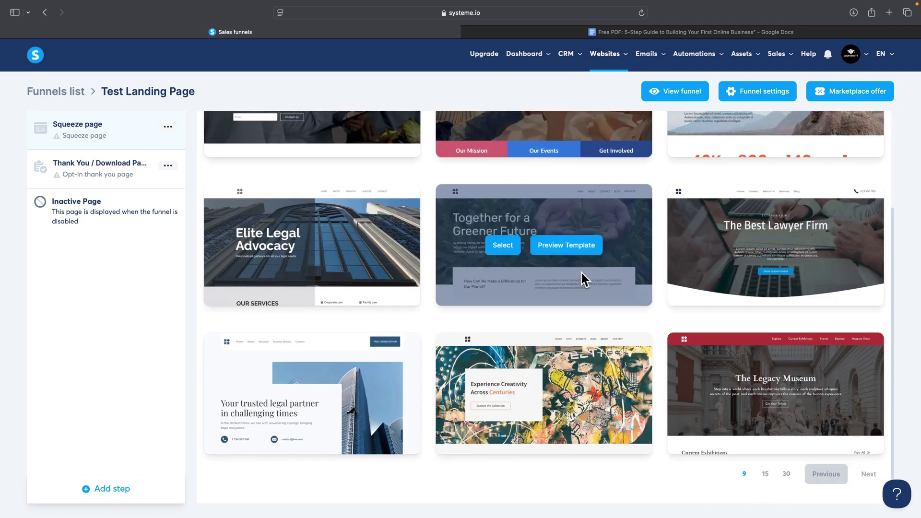
click(839, 473)
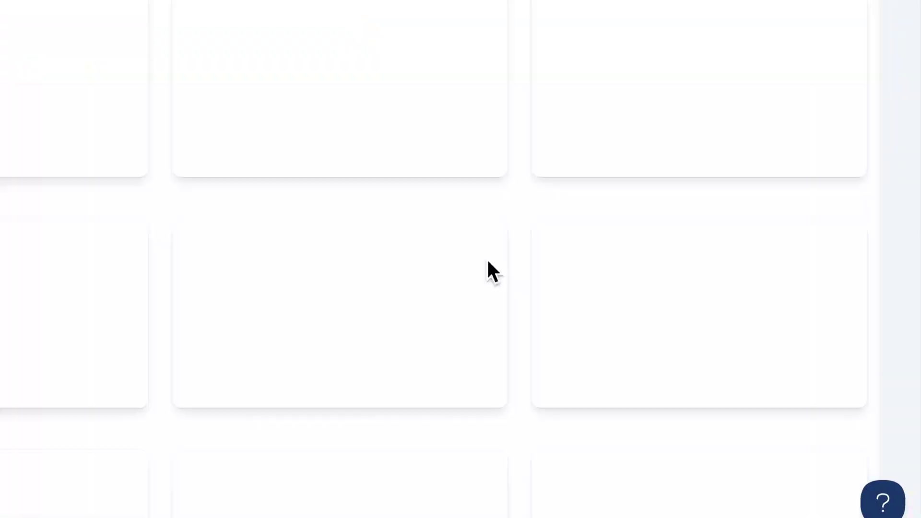
scroll(607, 353, down, 10)
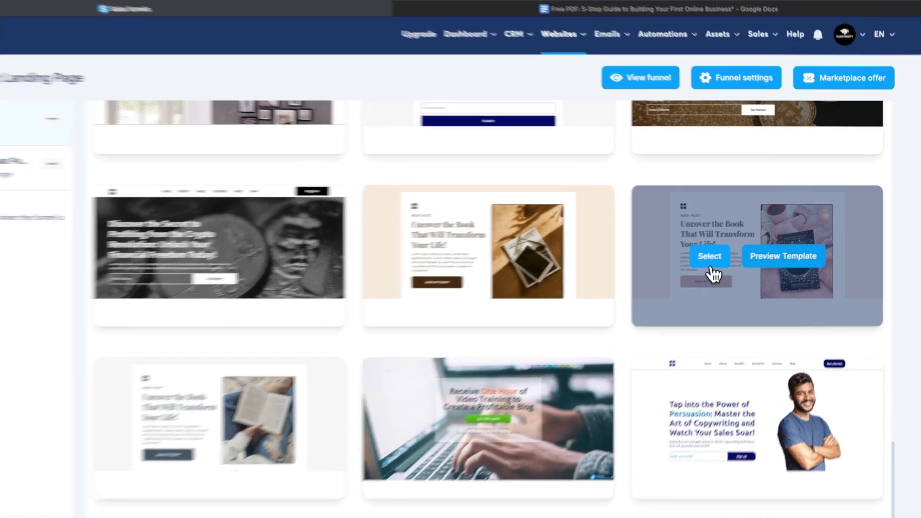
click(732, 250)
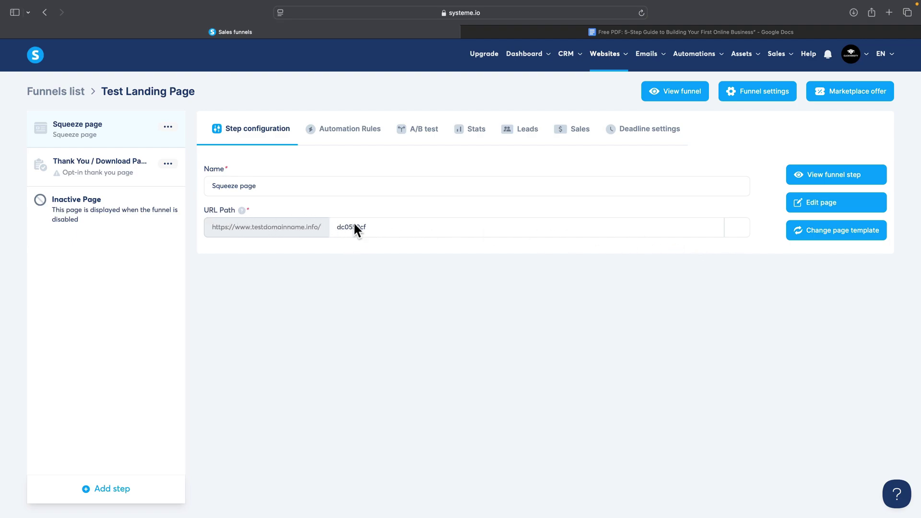
Step: Replace the URL path dc0559cf with landingpage and open the squeeze page in the editor
double_click(398, 232)
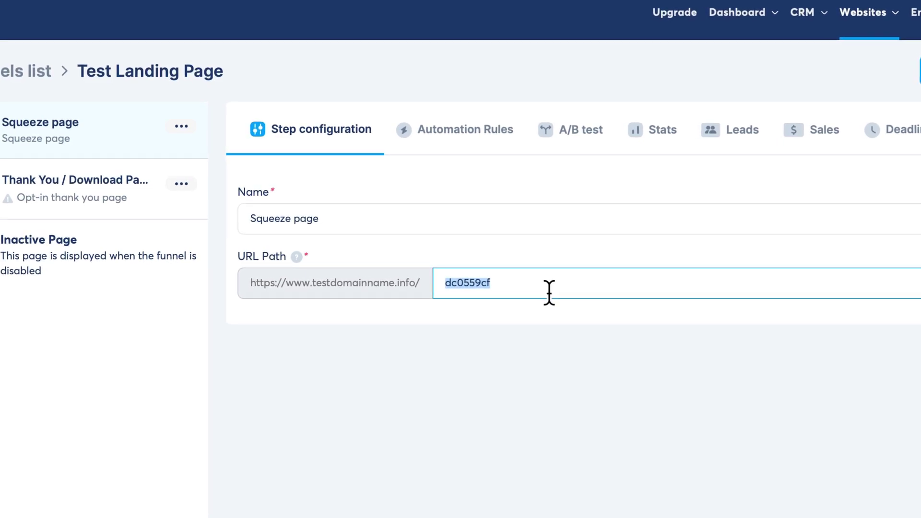
text(londingpage)
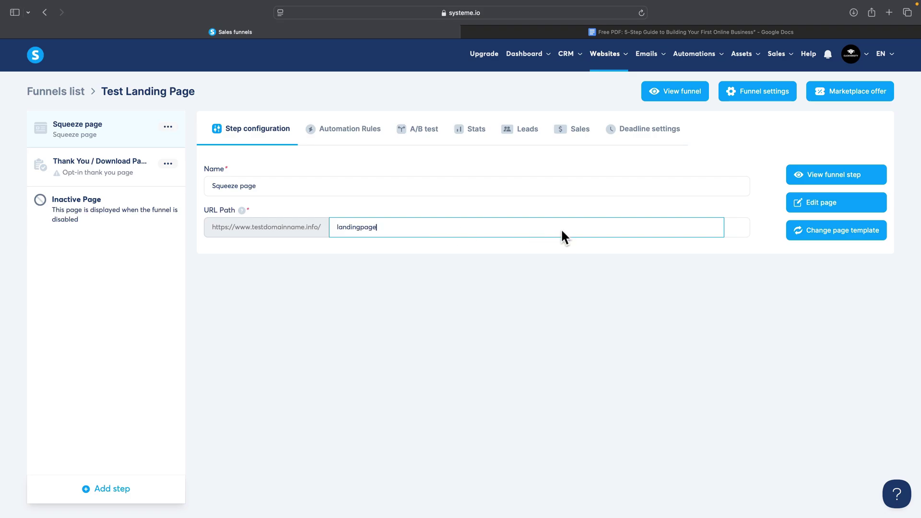
click(809, 203)
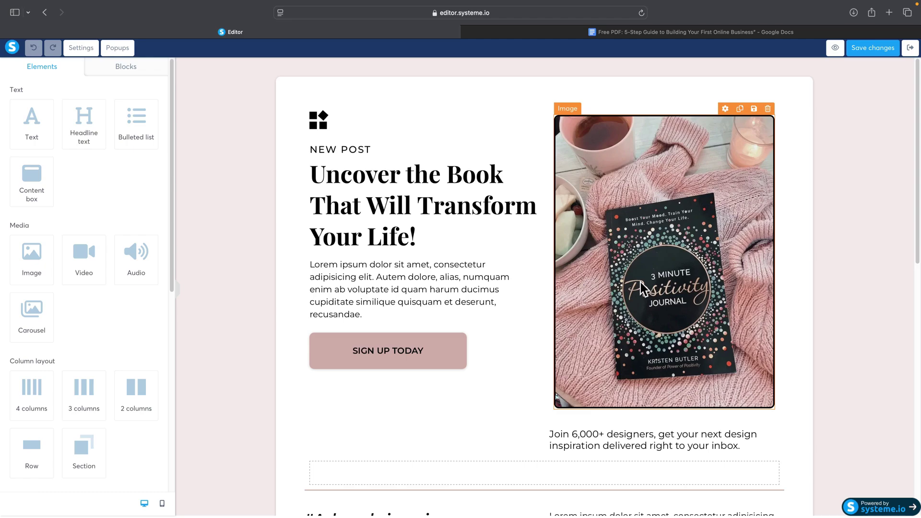
Step: Delete the 'Join 6,000+ designers' line, the small logo image and the NEW POST label
scroll(678, 394, down, 1)
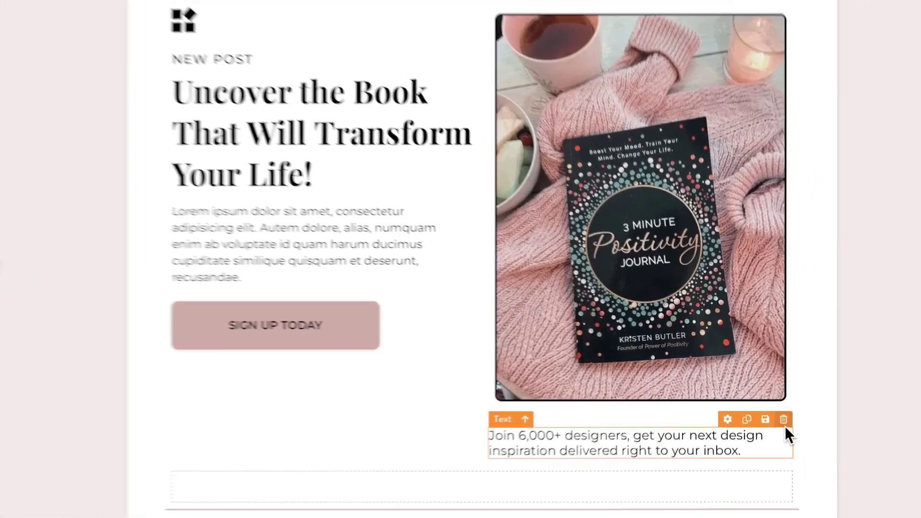
click(783, 422)
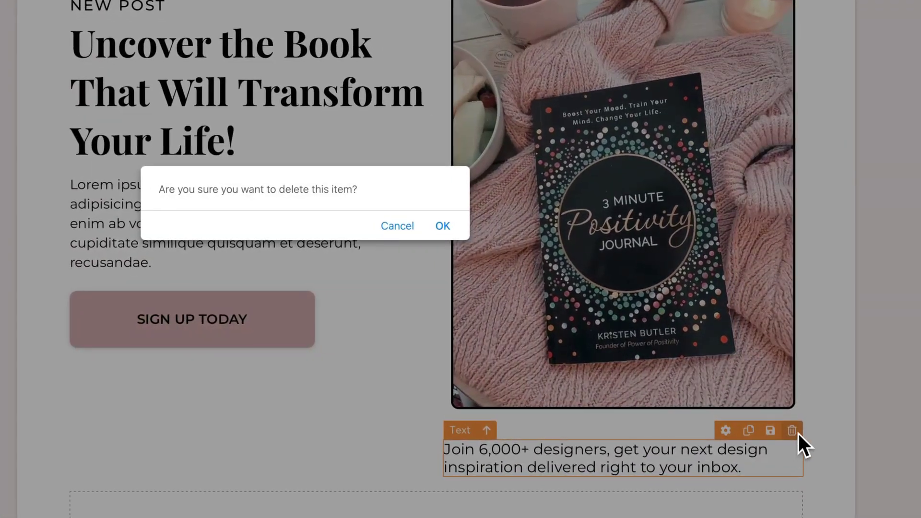
click(443, 226)
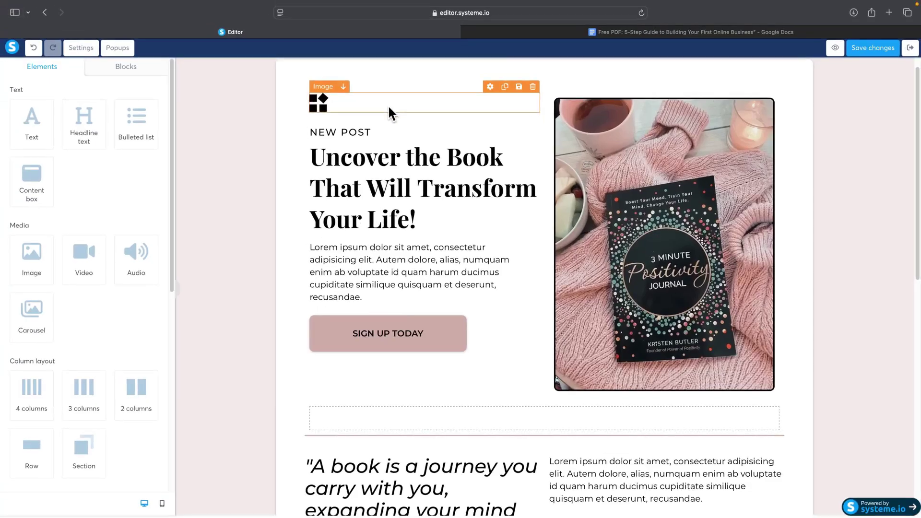
click(532, 88)
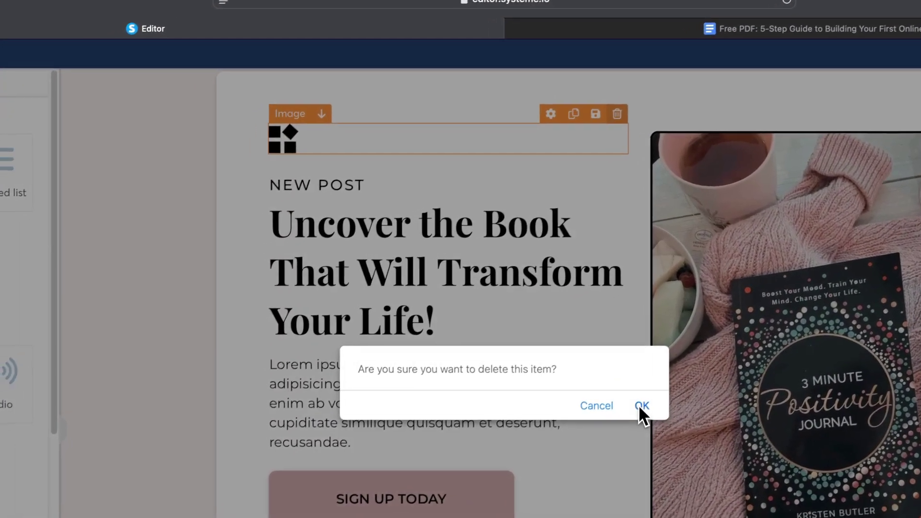
click(640, 407)
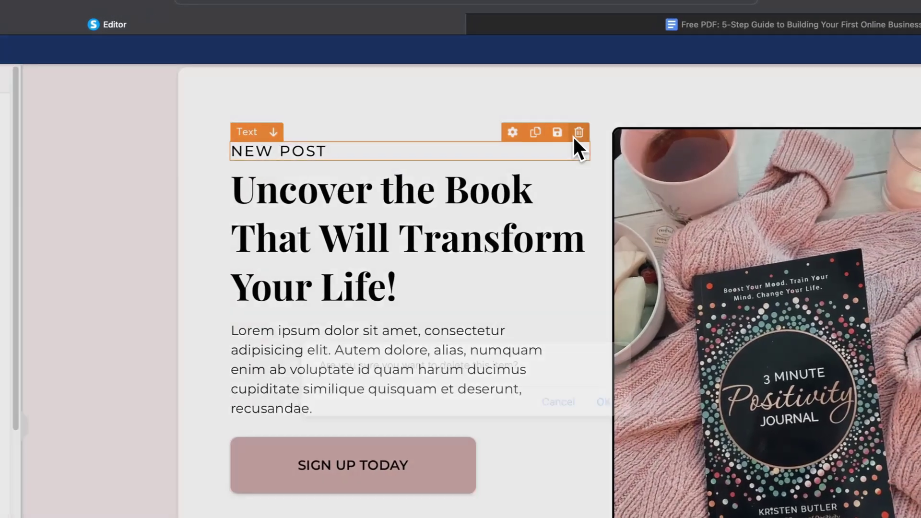
click(640, 128)
click(666, 407)
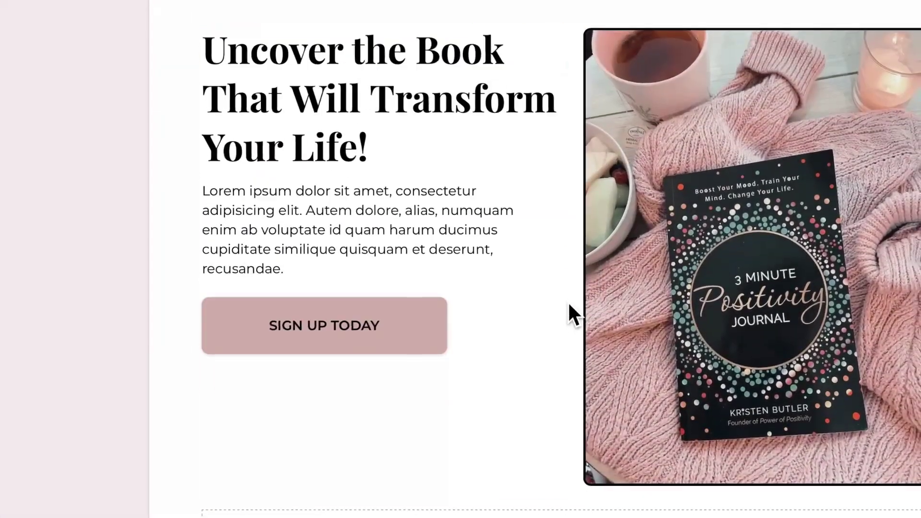
Step: Delete the empty row, the quote row and the pink community row below the hero
scroll(568, 300, down, 10)
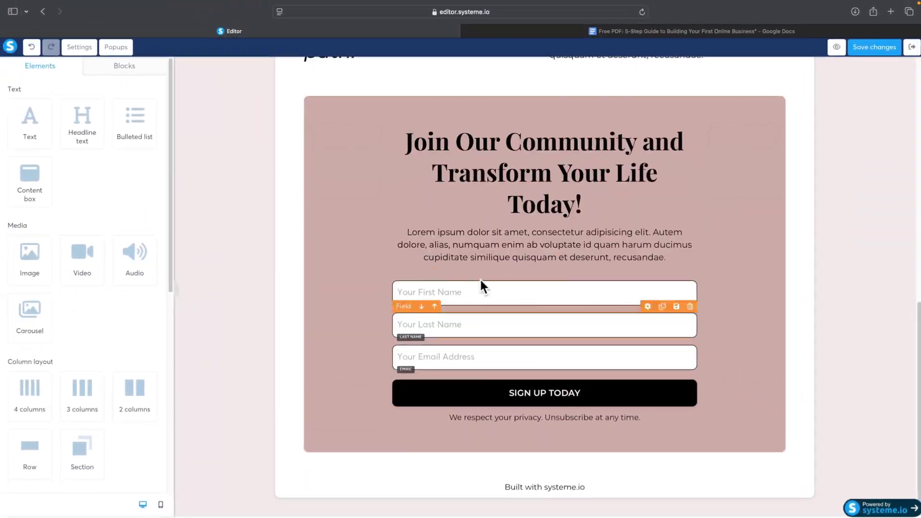
scroll(482, 287, up, 7)
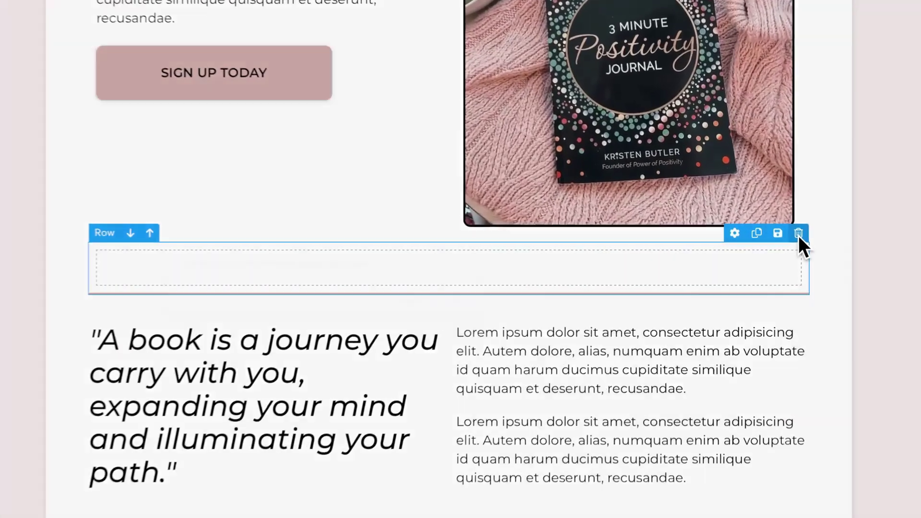
click(777, 230)
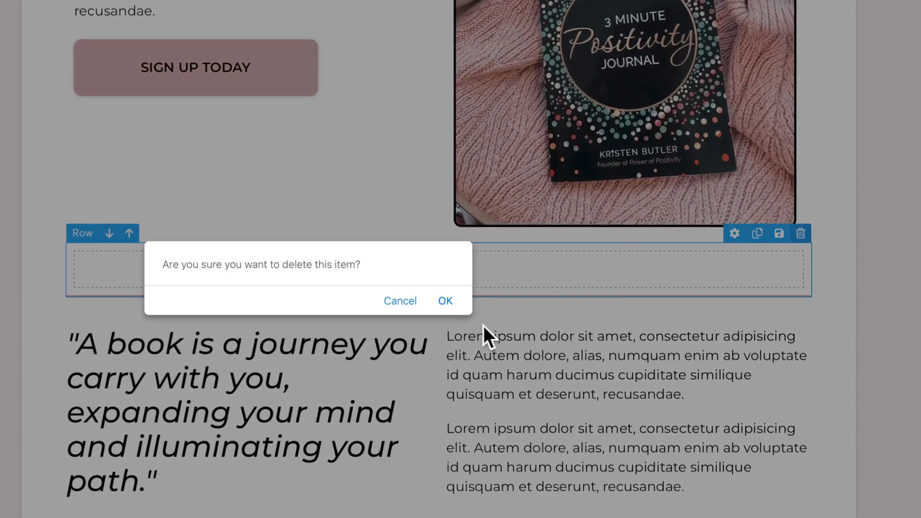
click(444, 301)
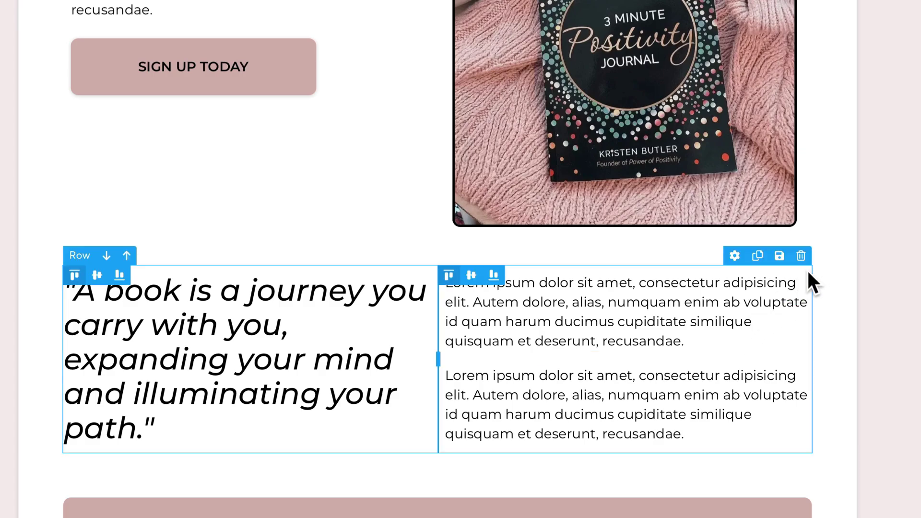
click(804, 259)
click(444, 302)
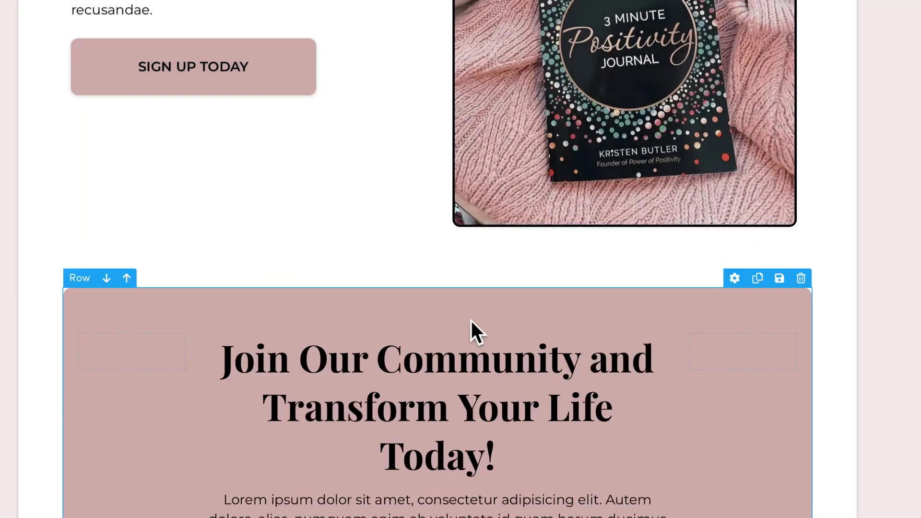
click(801, 279)
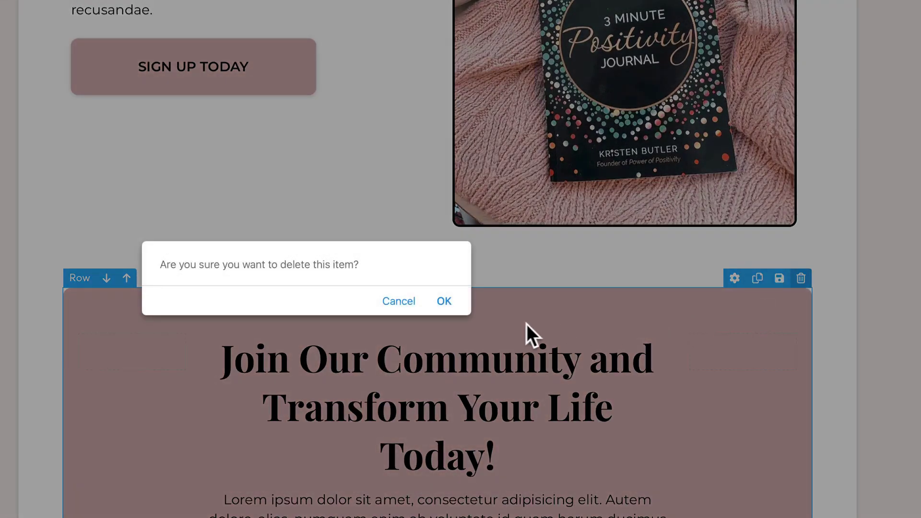
click(444, 302)
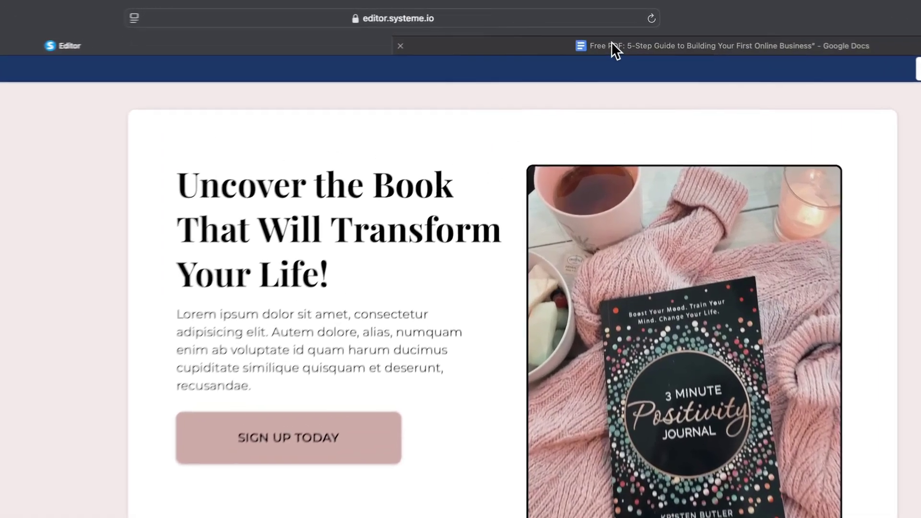
Step: Copy the Headline line from the landing page content doc
click(631, 33)
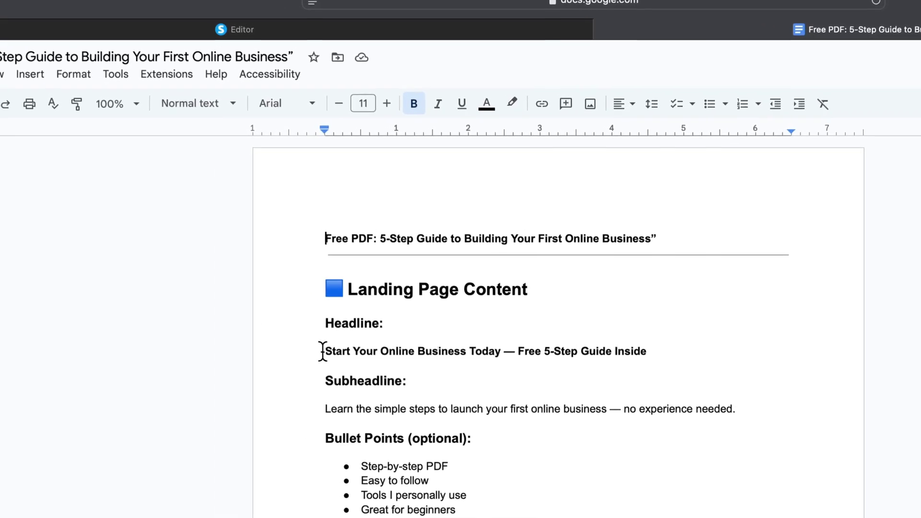
drag(298, 347, 630, 346)
right_click(551, 353)
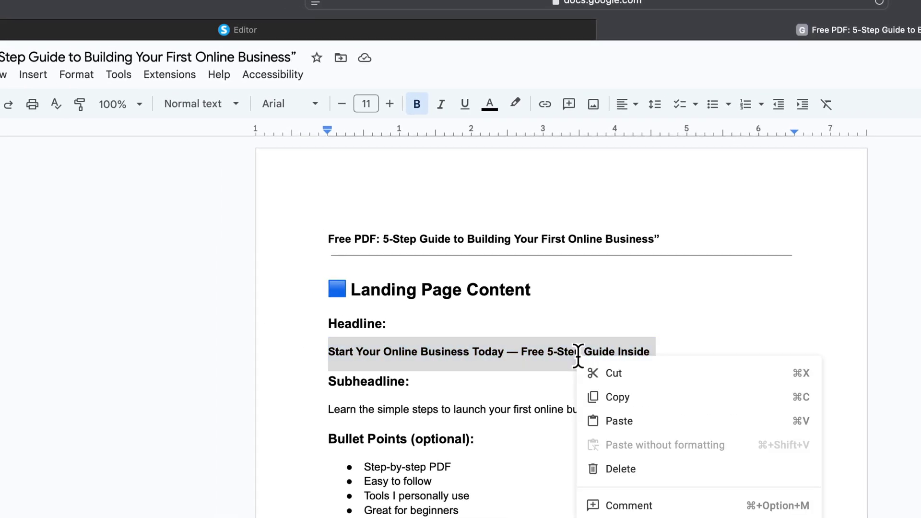
click(612, 397)
click(480, 30)
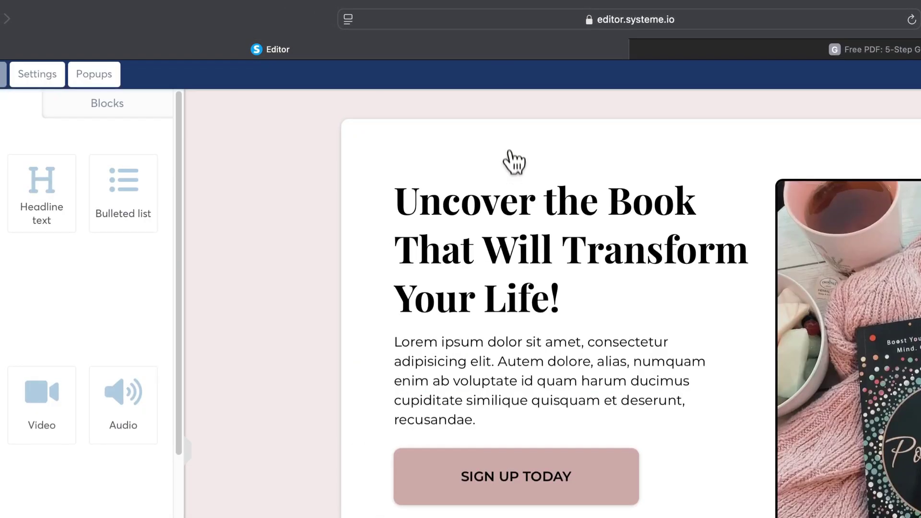
Step: Replace the hero headline with the pasted 'Start Your Online Business Today — Free 5-Step Guide Inside'
click(454, 208)
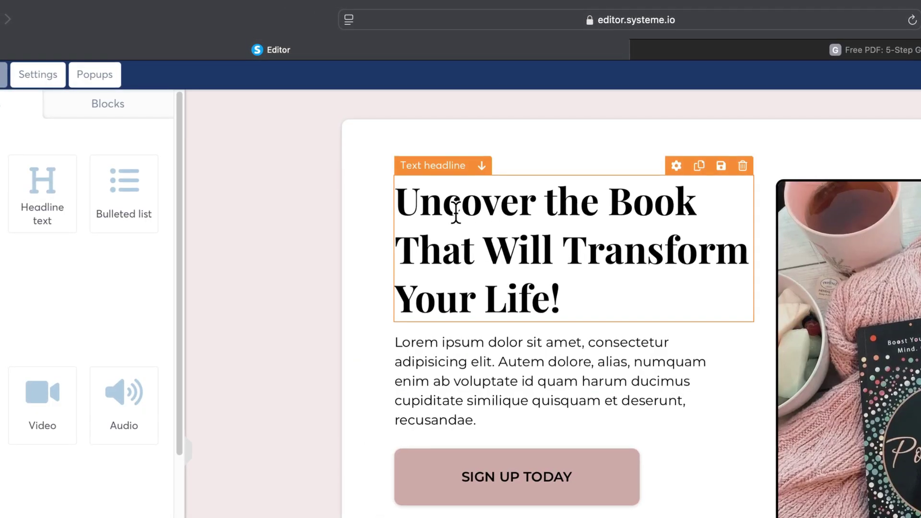
click(479, 238)
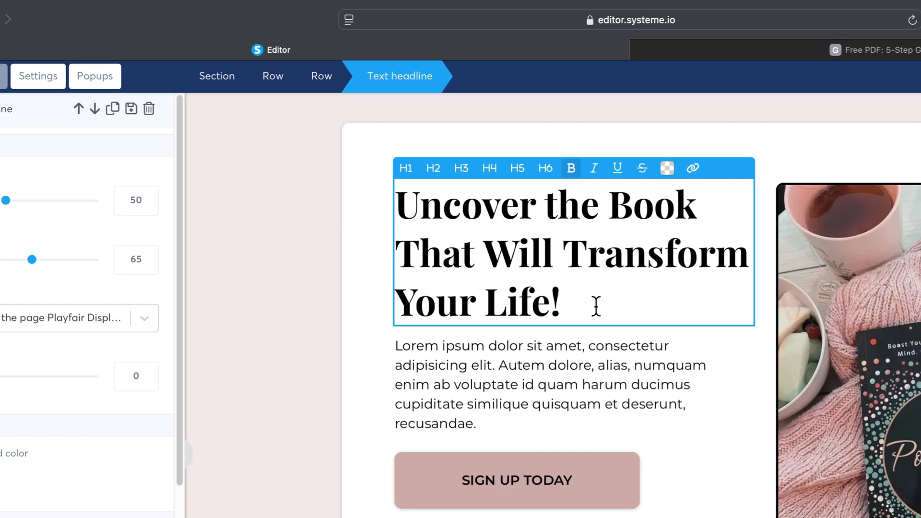
drag(595, 306, 381, 188)
text(dgfndfosjgojsdf)
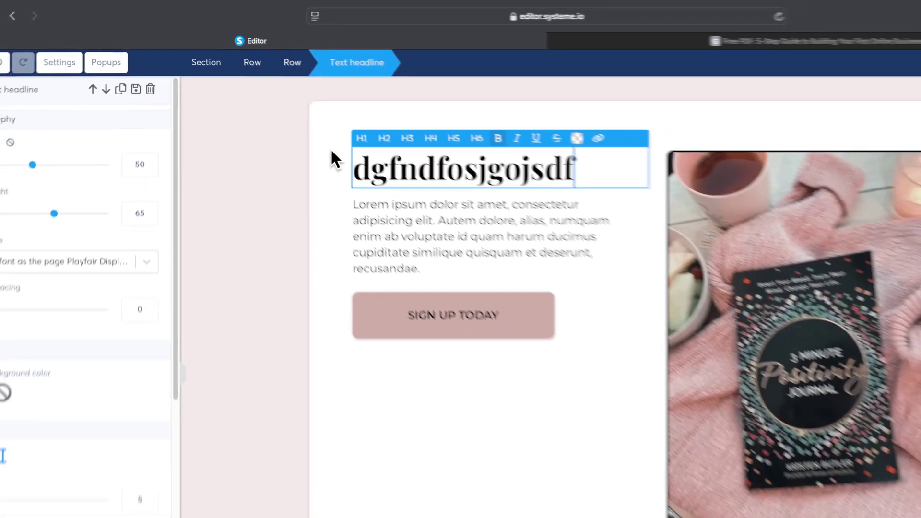
key(BackSpace)
key(BackSpace)
key(BackSpace)
key(BackSpace)
key(BackSpace)
key(BackSpace)
key(BackSpace)
key(BackSpace)
key(BackSpace)
key(BackSpace)
key(BackSpace)
key(BackSpace)
key(BackSpace)
key(BackSpace)
key(BackSpace)
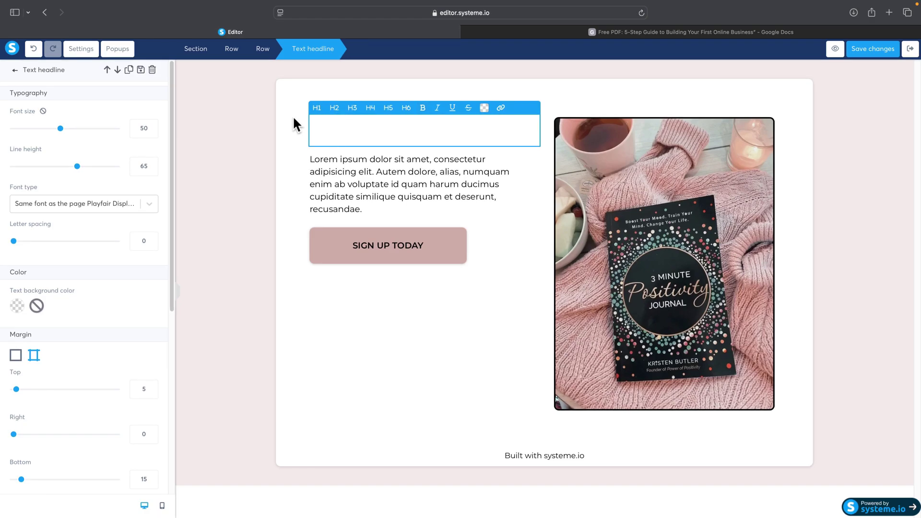
key(super+v)
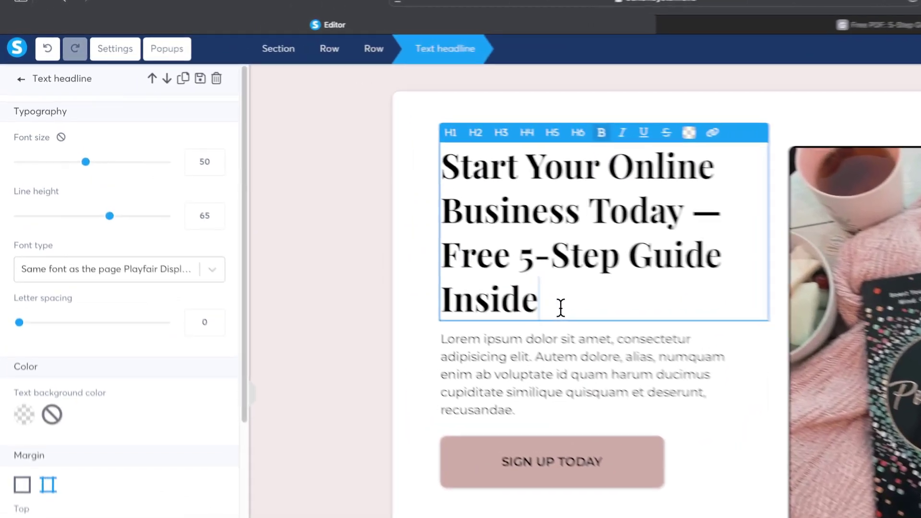
key(super+a)
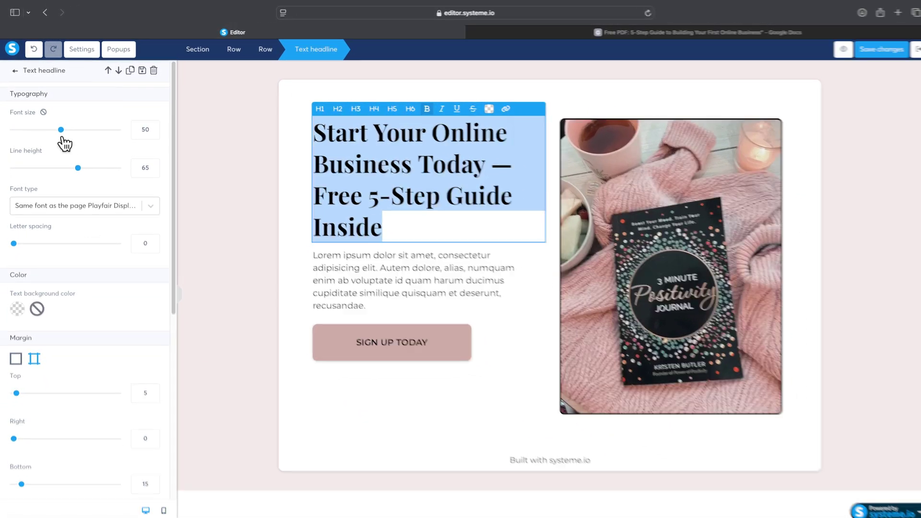
Step: Shrink the headline font size and tighten its line height to 51
drag(60, 128, 58, 128)
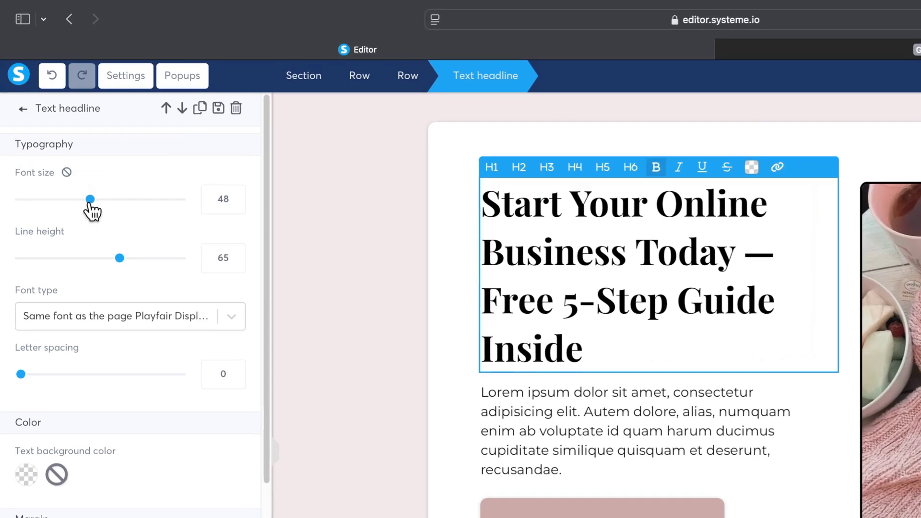
drag(91, 210, 81, 207)
mouse_move(50, 128)
mouse_down()
mouse_move(39, 129)
mouse_move(55, 130)
mouse_up()
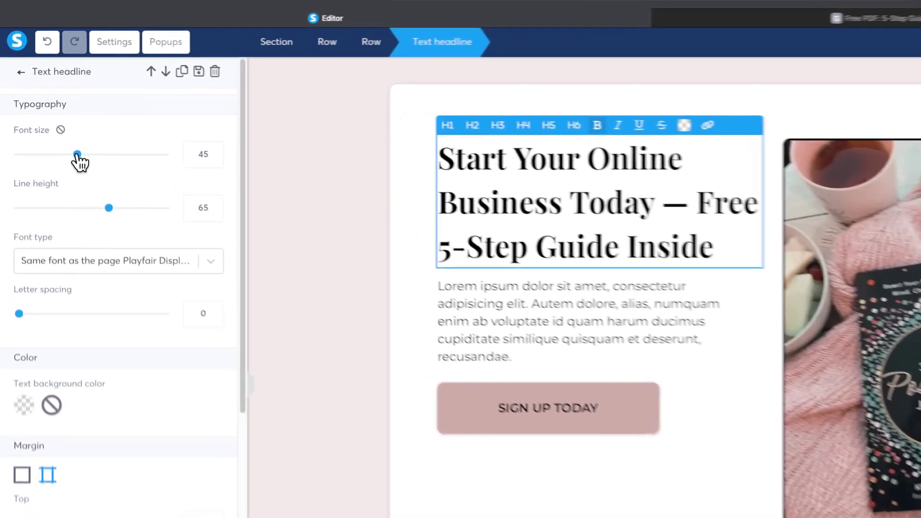
drag(76, 166, 75, 166)
drag(116, 223, 96, 224)
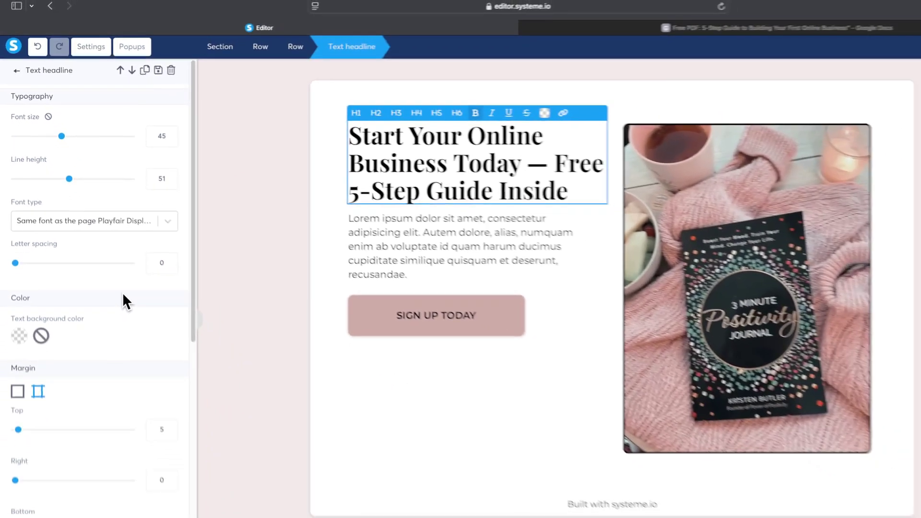
scroll(114, 271, down, 5)
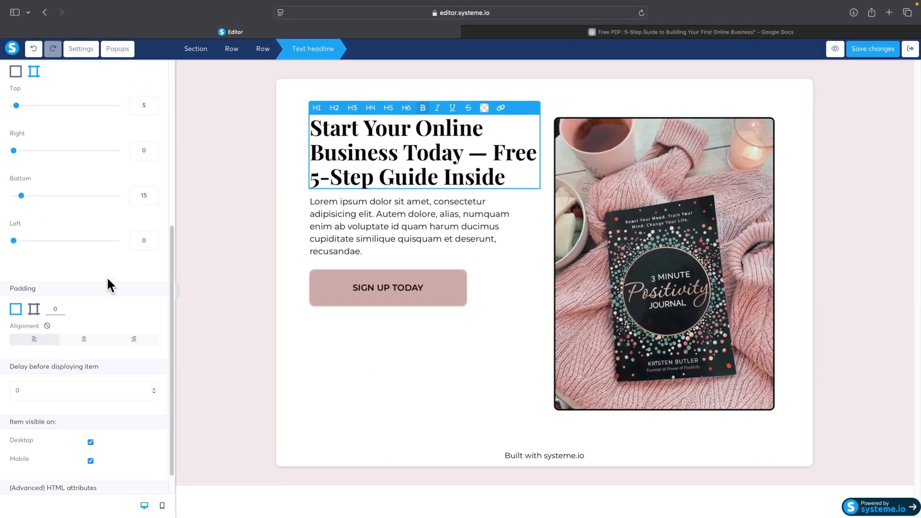
scroll(98, 282, down, 3)
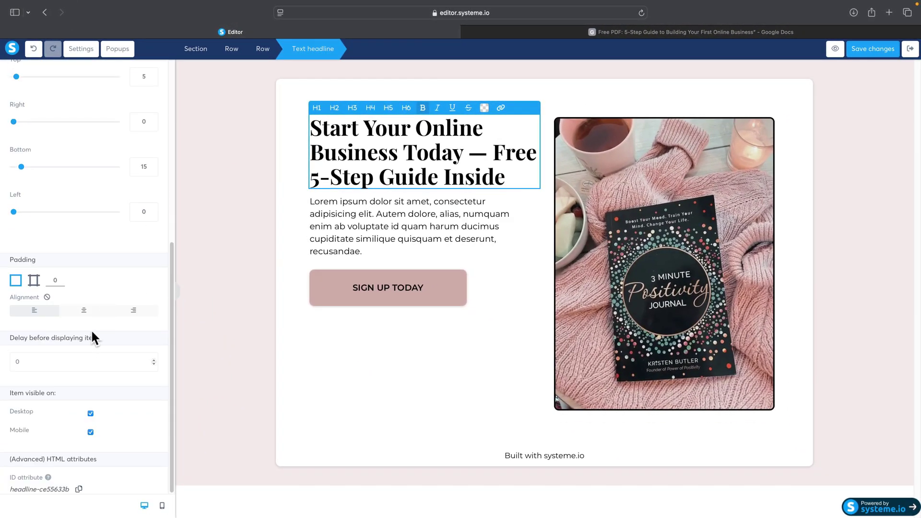
scroll(84, 312, up, 10)
Step: Set the headline font to Google Fonts Poppins and reduce its size a little more
click(105, 206)
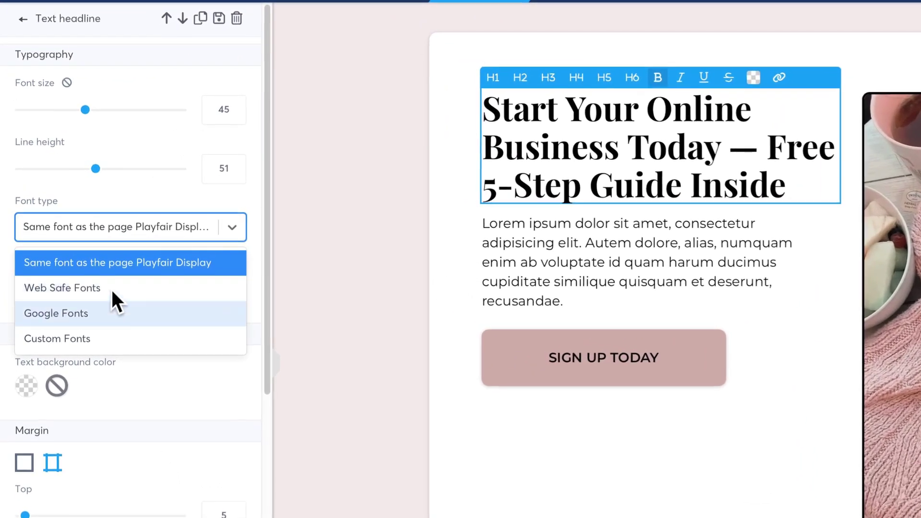
click(105, 313)
click(113, 267)
text(p)
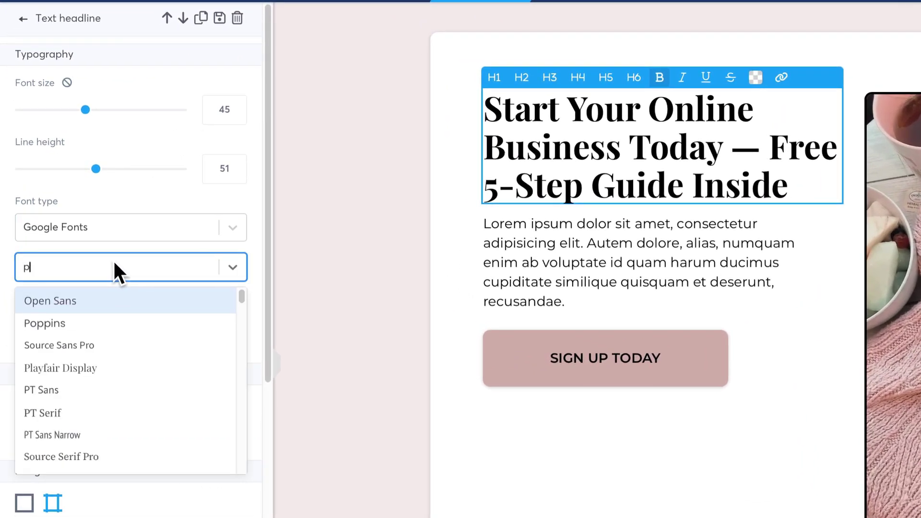
text(op)
click(50, 300)
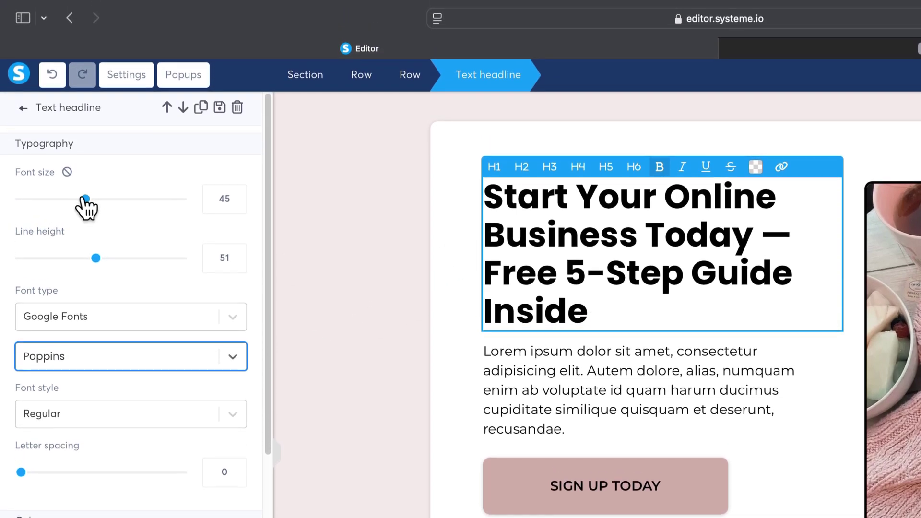
click(86, 109)
drag(85, 206, 75, 205)
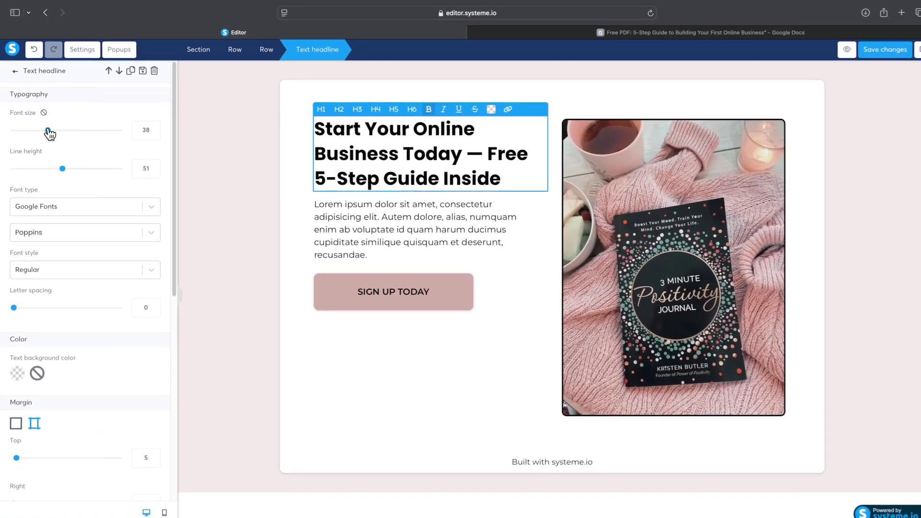
drag(48, 134, 54, 133)
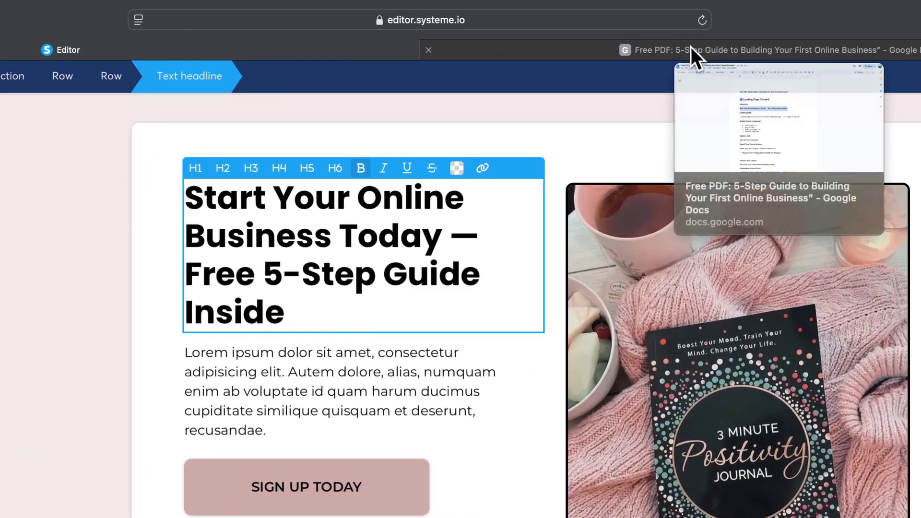
Step: Copy the 'Learn the simple steps…' subheadline from the doc and paste it over the lorem ipsum paragraph
click(709, 50)
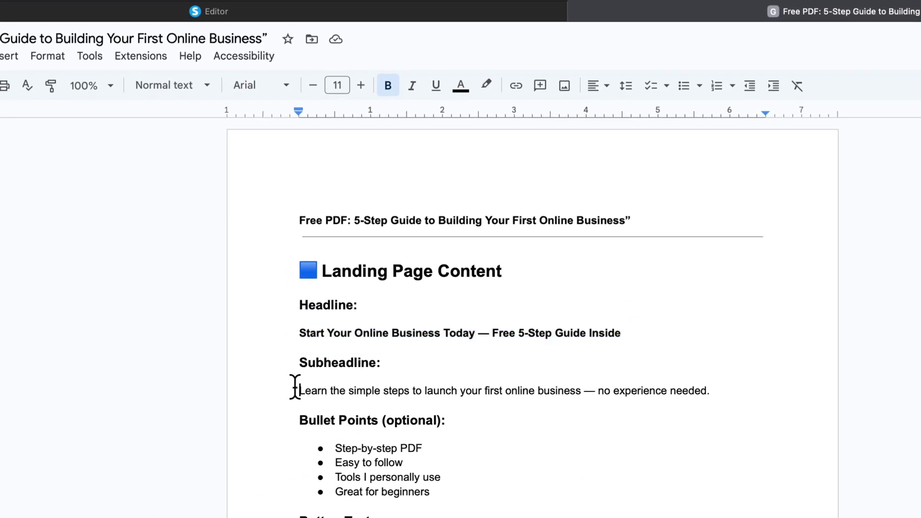
drag(265, 392, 687, 392)
right_click(688, 392)
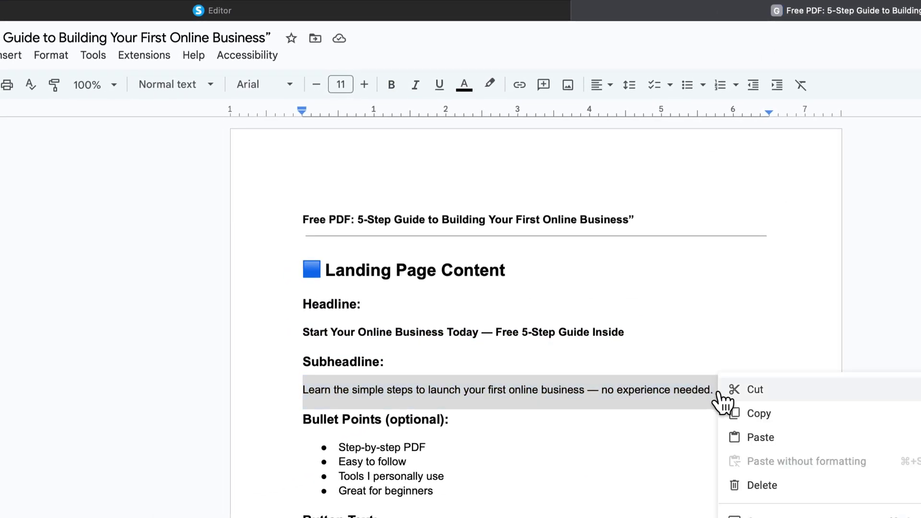
click(741, 413)
click(214, 11)
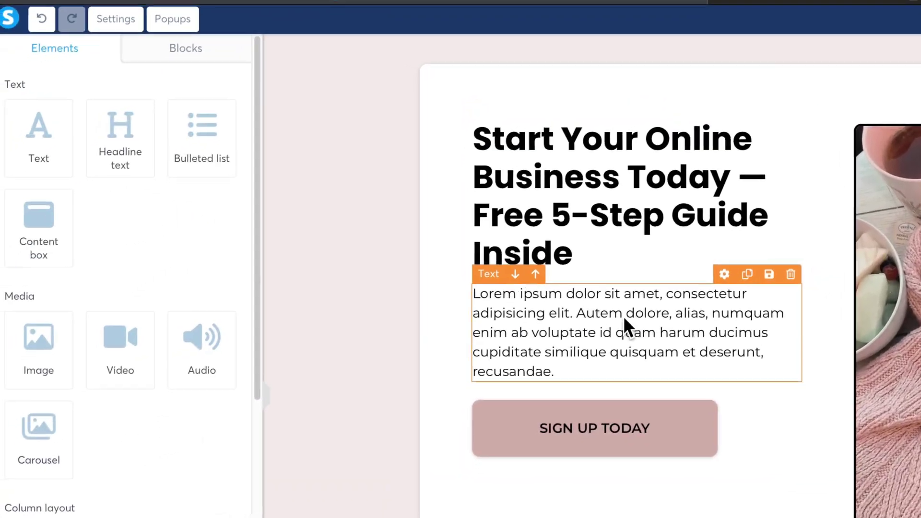
click(537, 354)
key(ctrl+a)
key(ctrl+v)
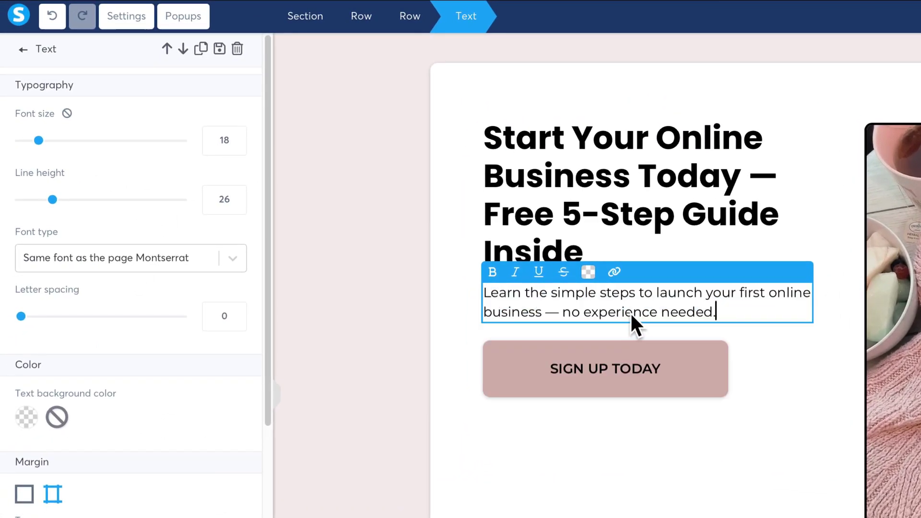
Step: Set the subheadline paragraph font to Google Fonts Poppins
click(236, 257)
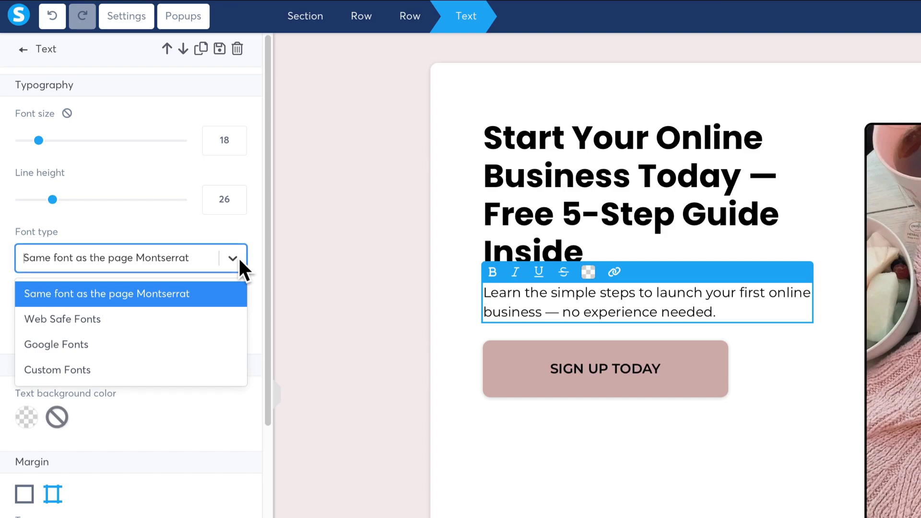
click(131, 311)
click(98, 252)
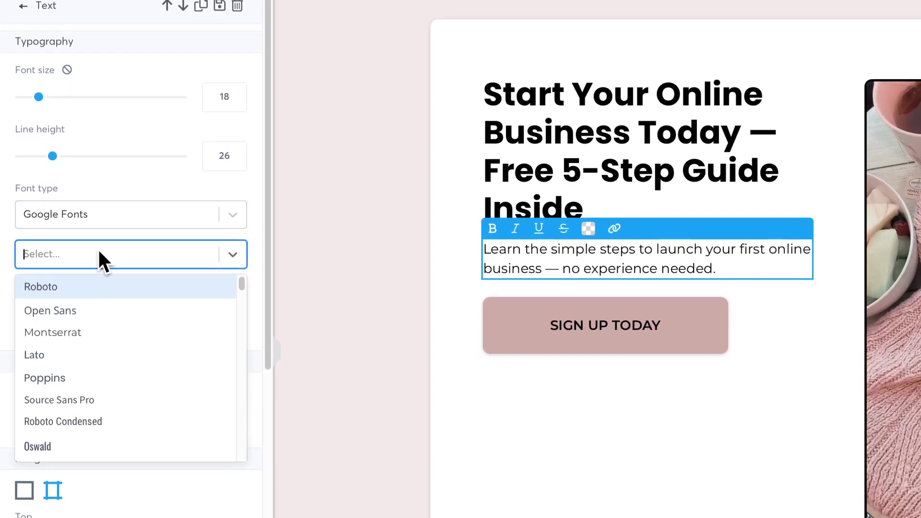
text(pop)
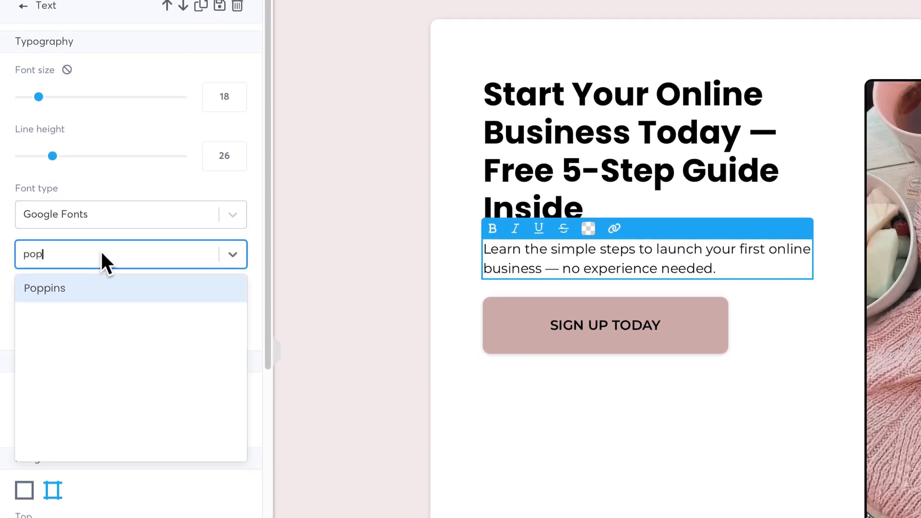
click(102, 288)
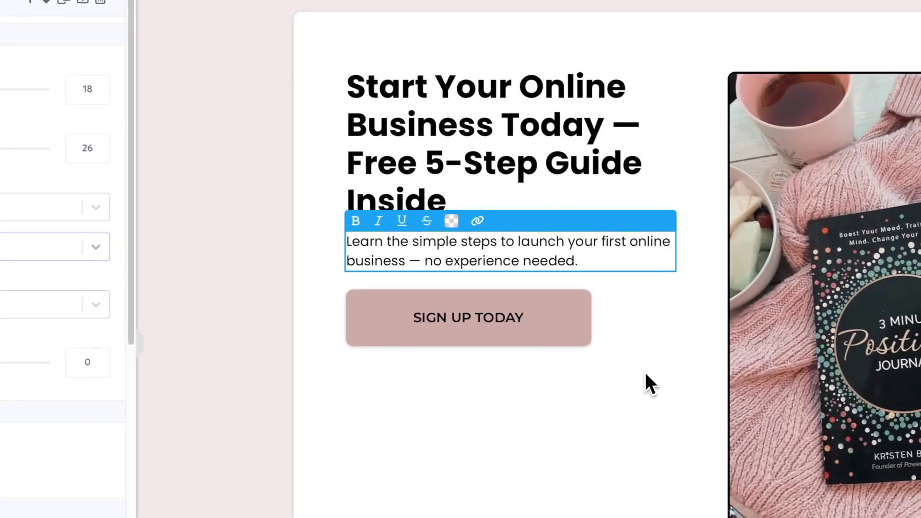
click(770, 389)
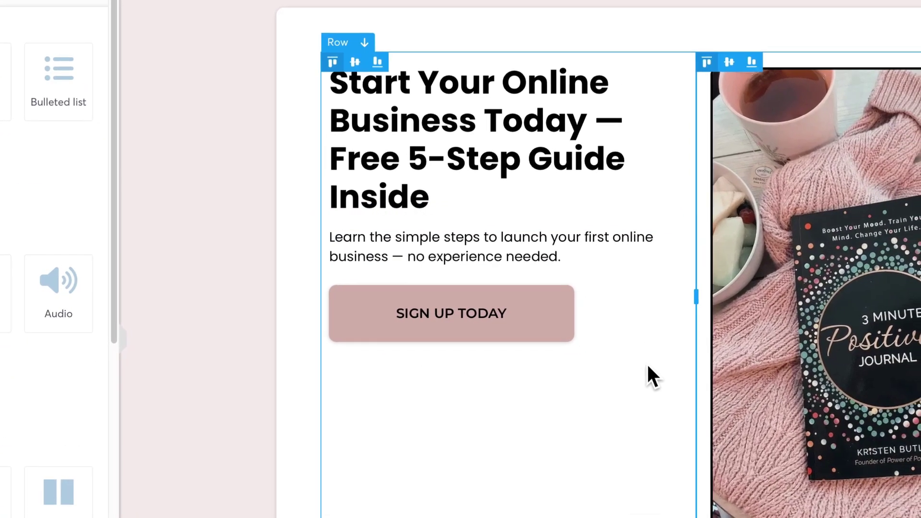
click(643, 339)
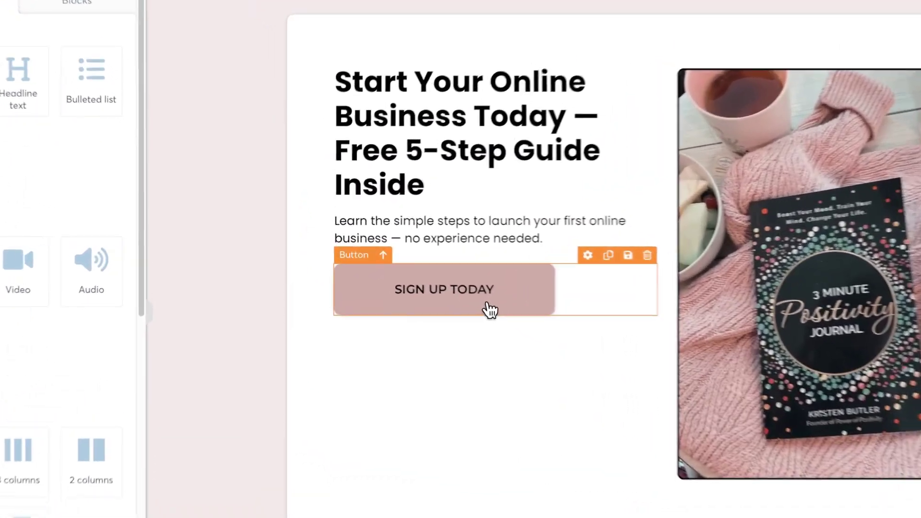
click(421, 289)
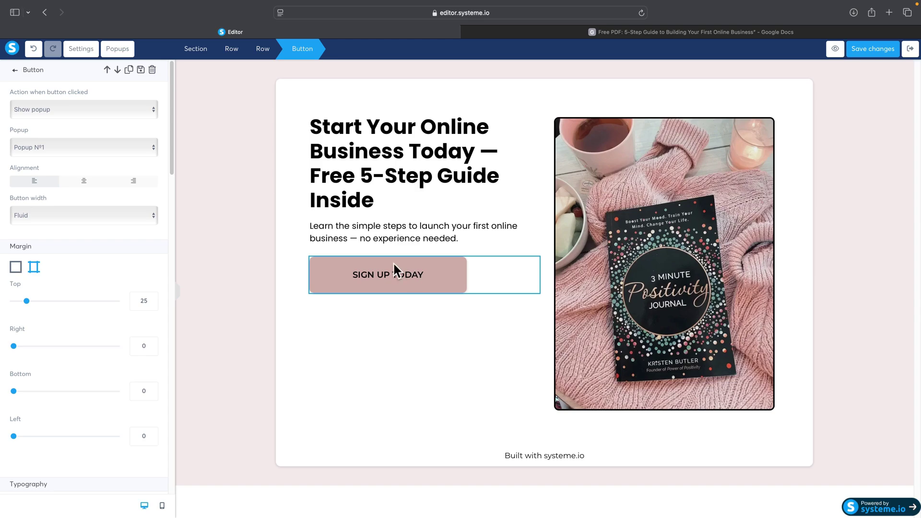
click(30, 111)
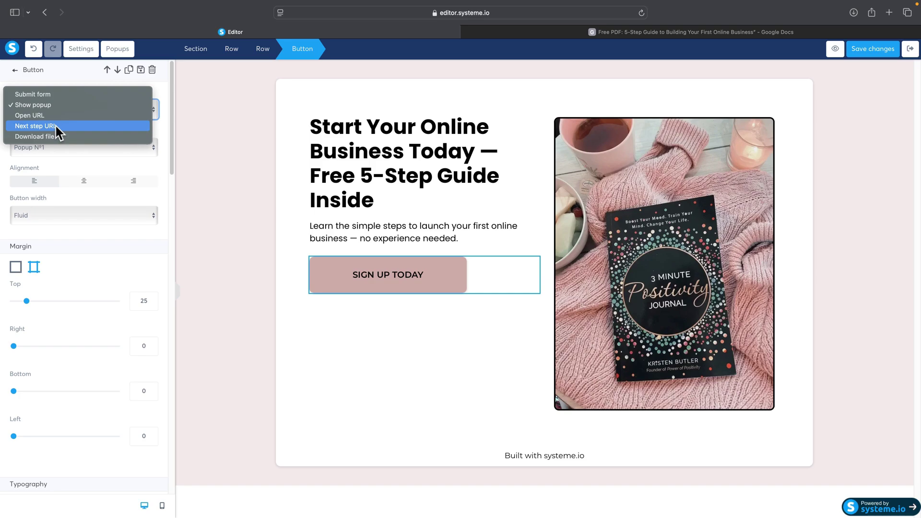
click(120, 167)
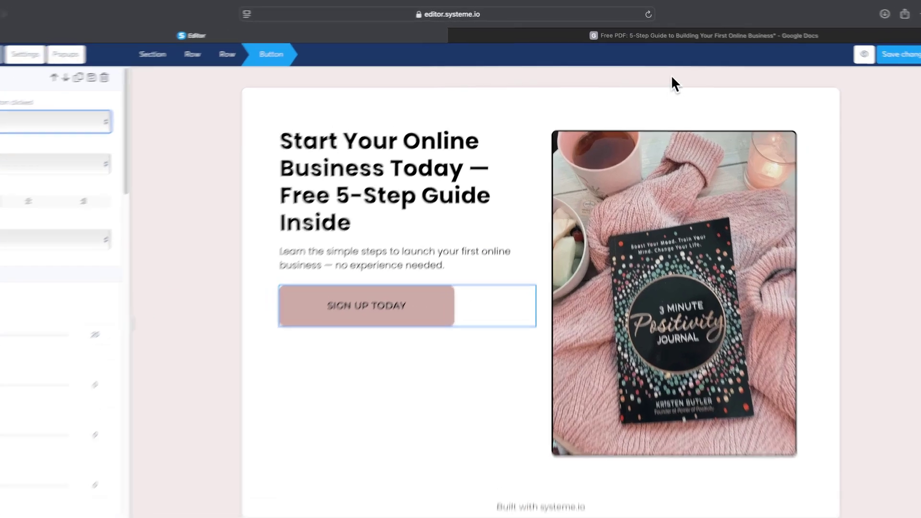
Step: Copy 'Send Me the Free Guide' from the content doc and paste it over the SIGN UP TODAY button text
click(672, 32)
scroll(534, 413, down, 3)
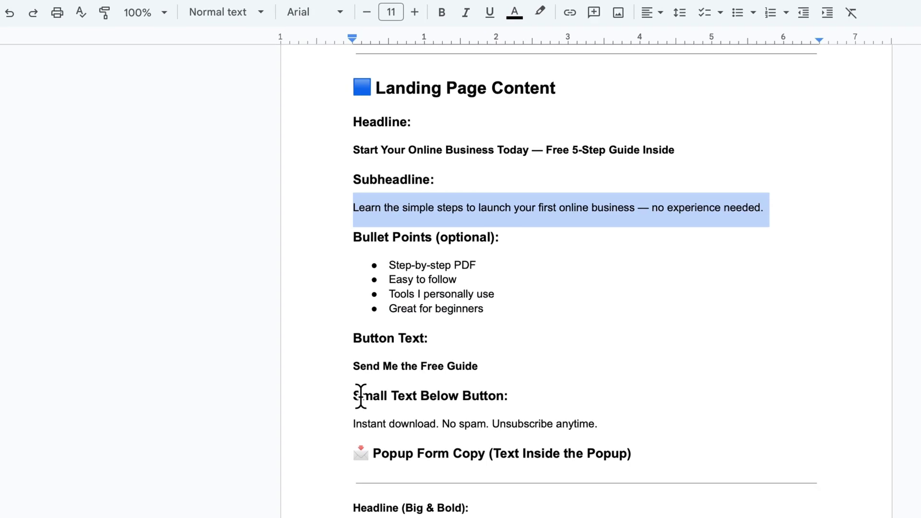
drag(346, 370, 480, 371)
right_click(447, 373)
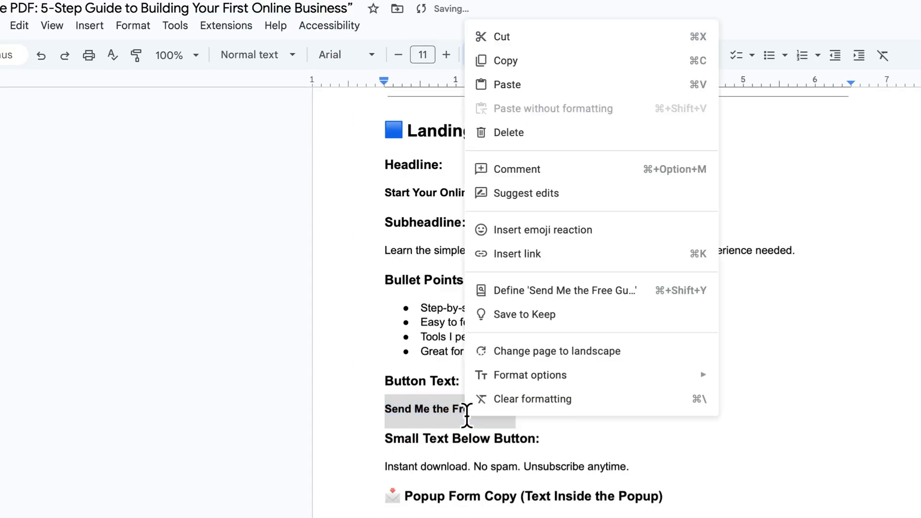
click(487, 107)
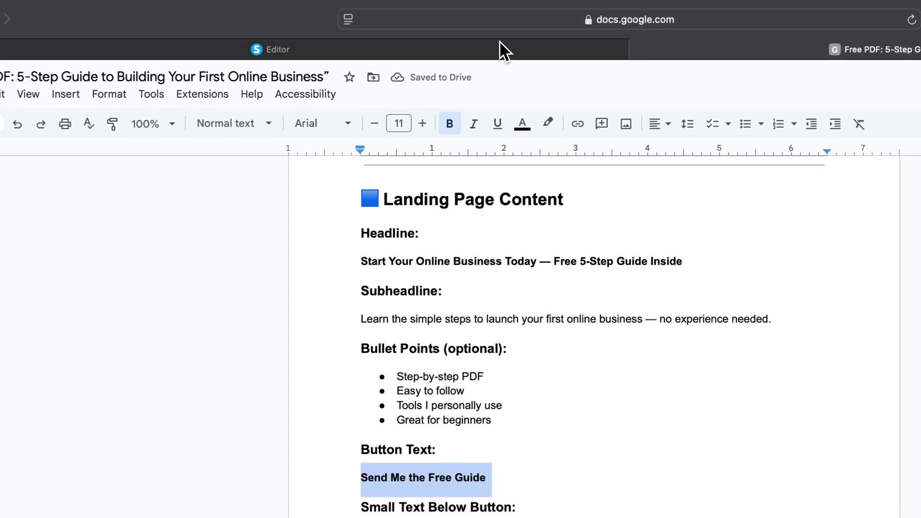
click(500, 43)
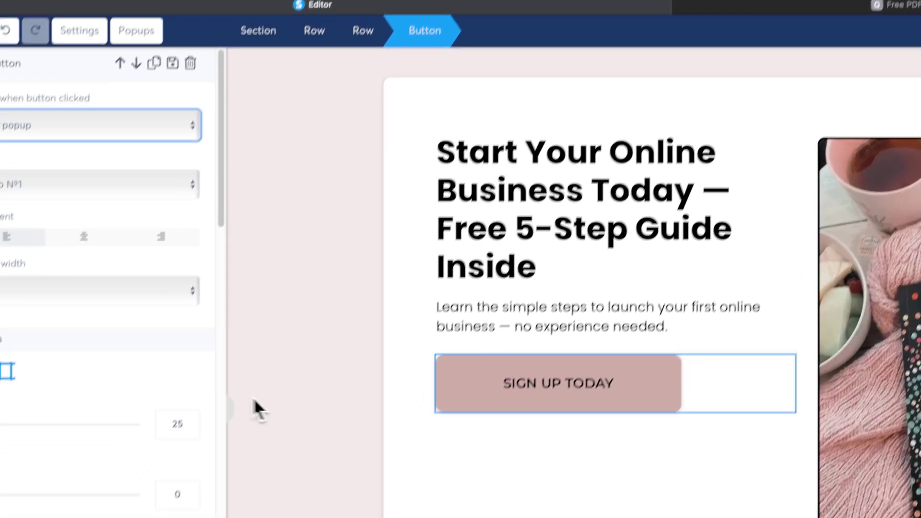
scroll(55, 300, down, 8)
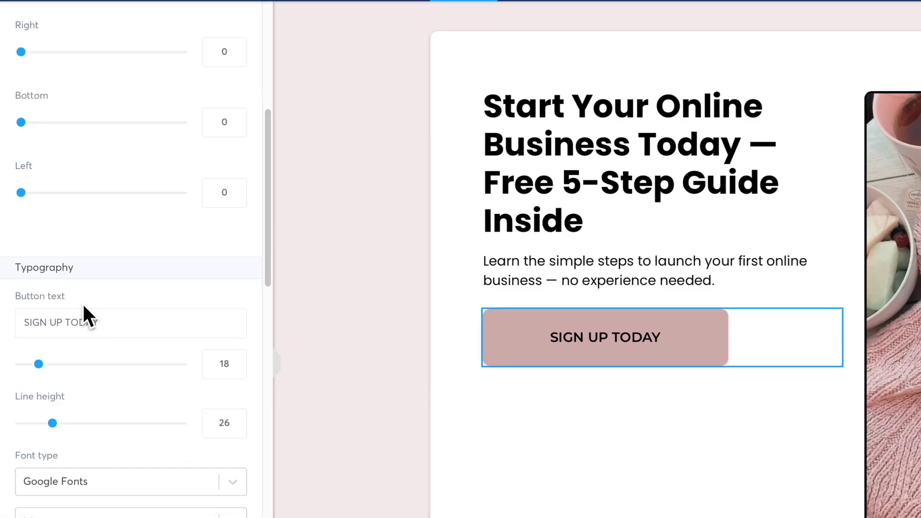
scroll(82, 302, down, 1)
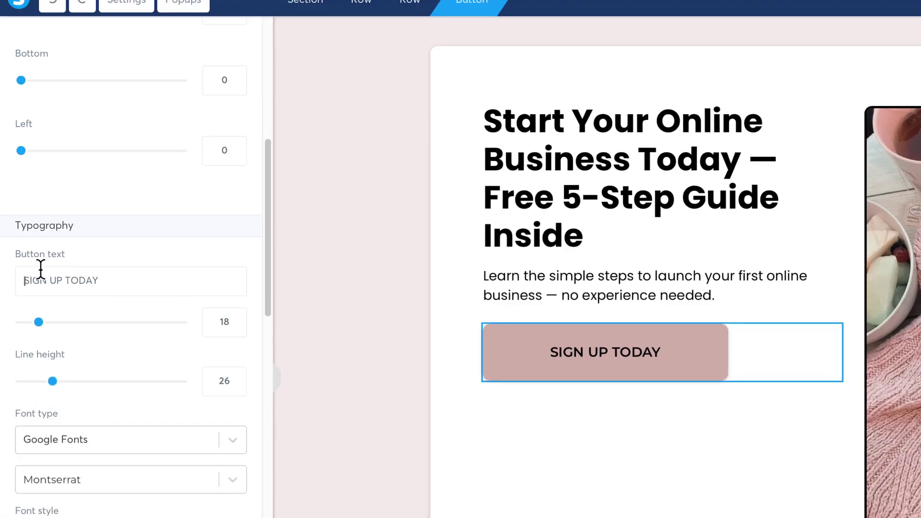
drag(101, 266, 52, 268)
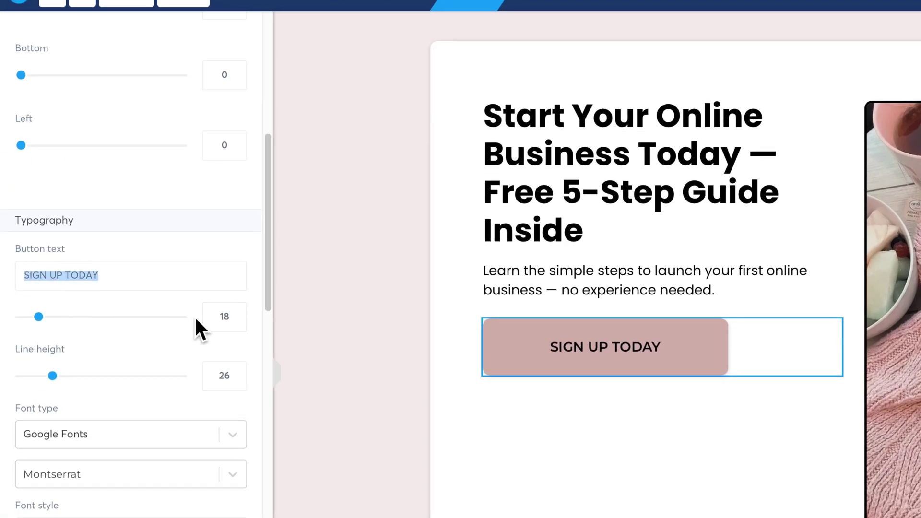
key(super+v)
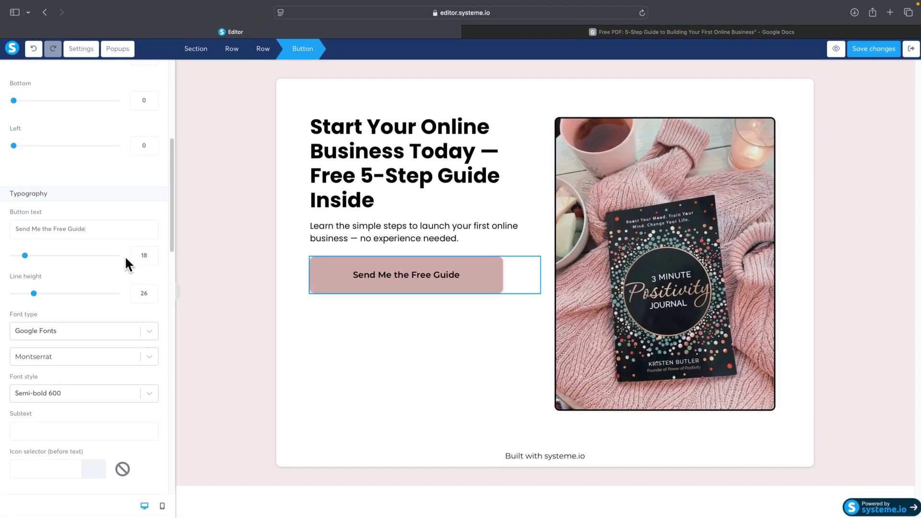
Step: Give the button a blue (4A90E2) background and white text
scroll(108, 254, up, 6)
scroll(104, 254, down, 10)
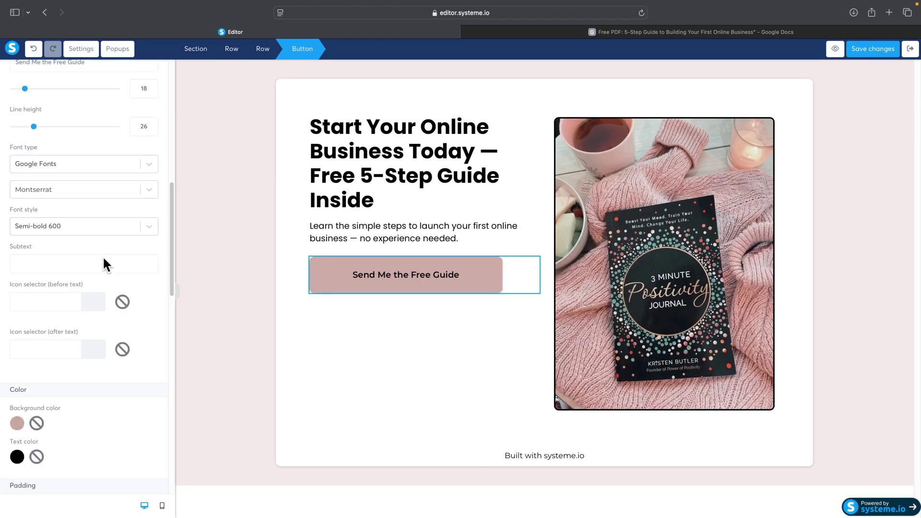
scroll(105, 264, down, 3)
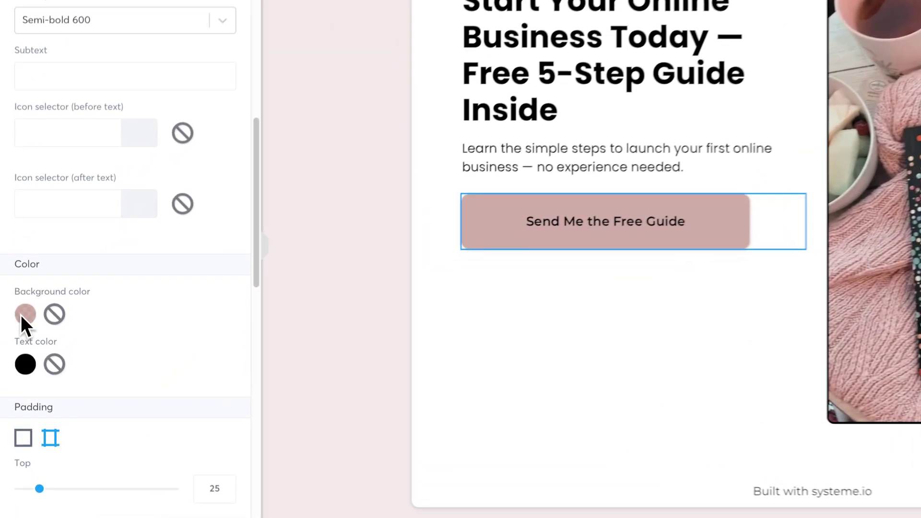
click(16, 335)
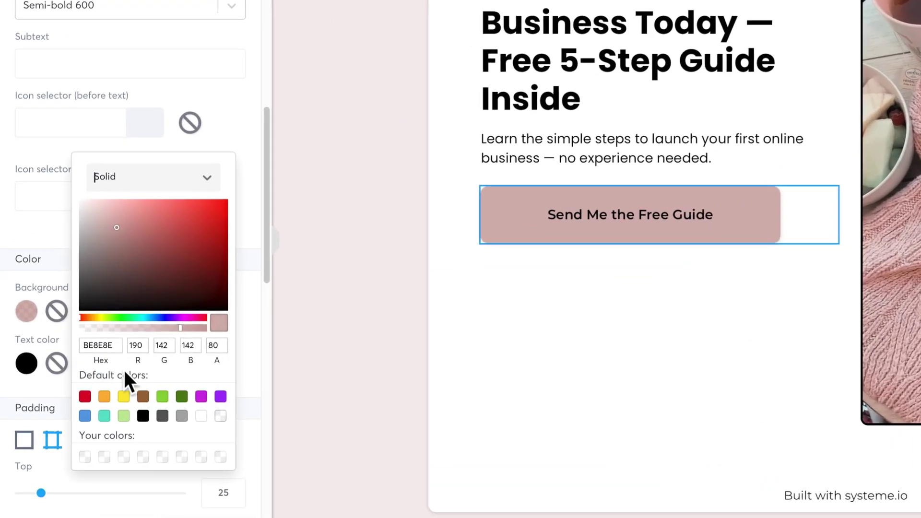
click(221, 396)
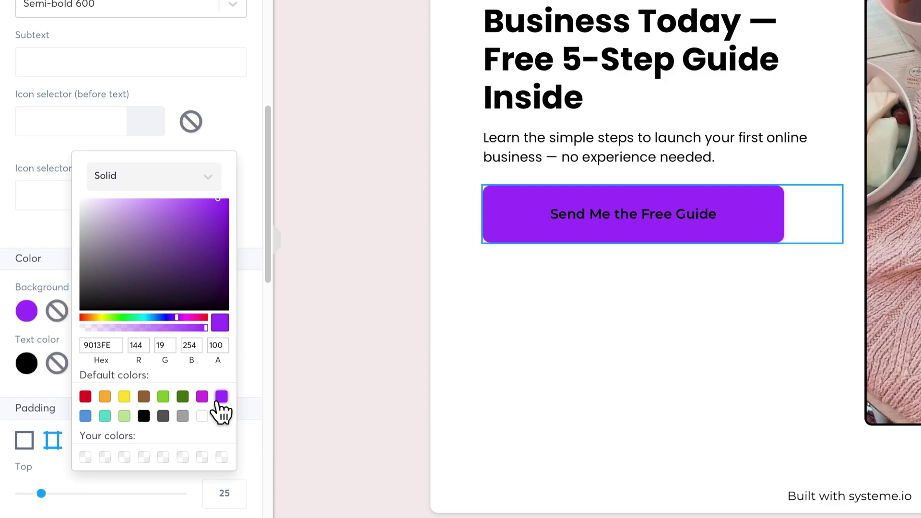
click(85, 416)
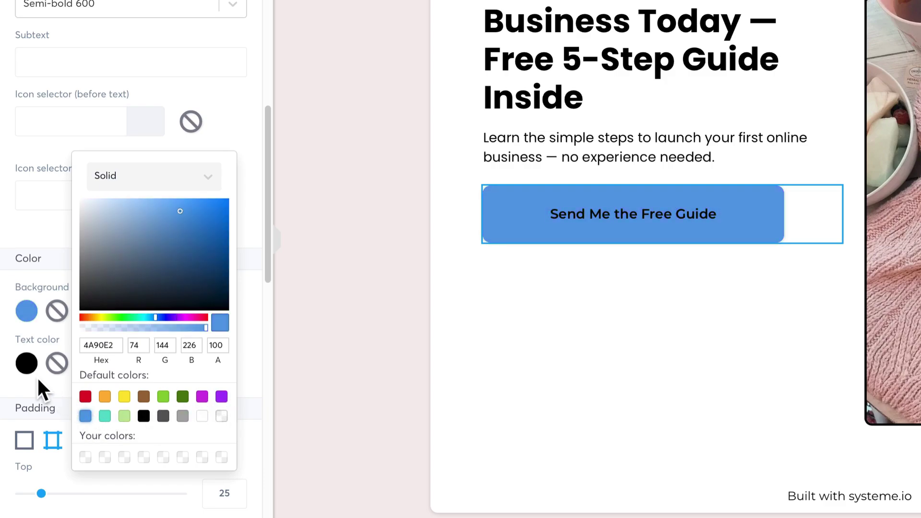
click(29, 366)
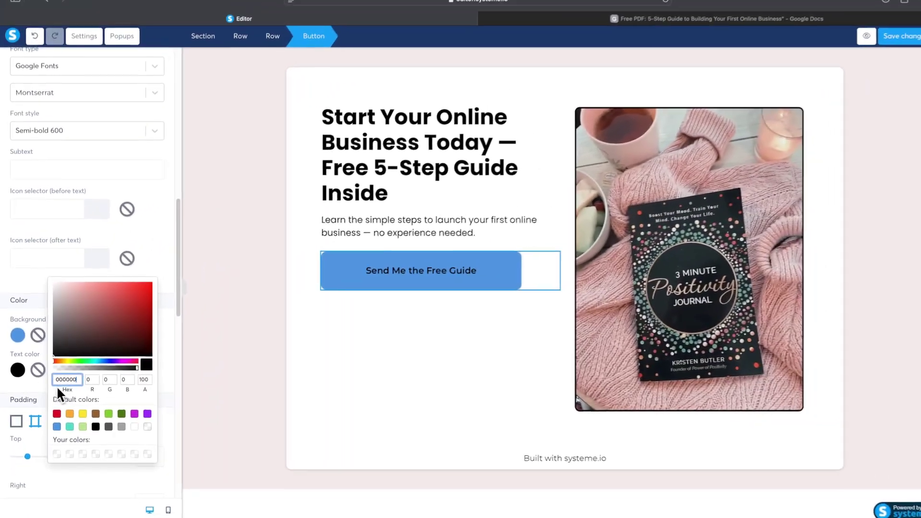
click(83, 233)
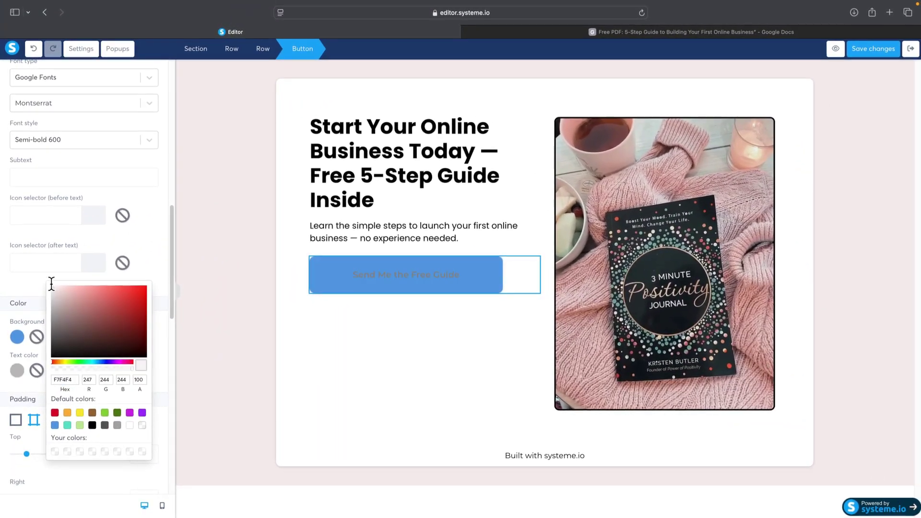
click(309, 360)
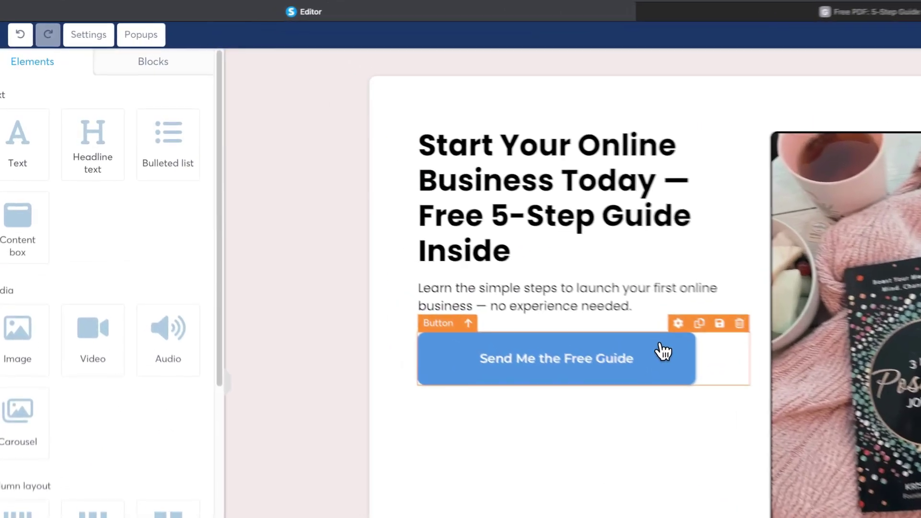
click(480, 269)
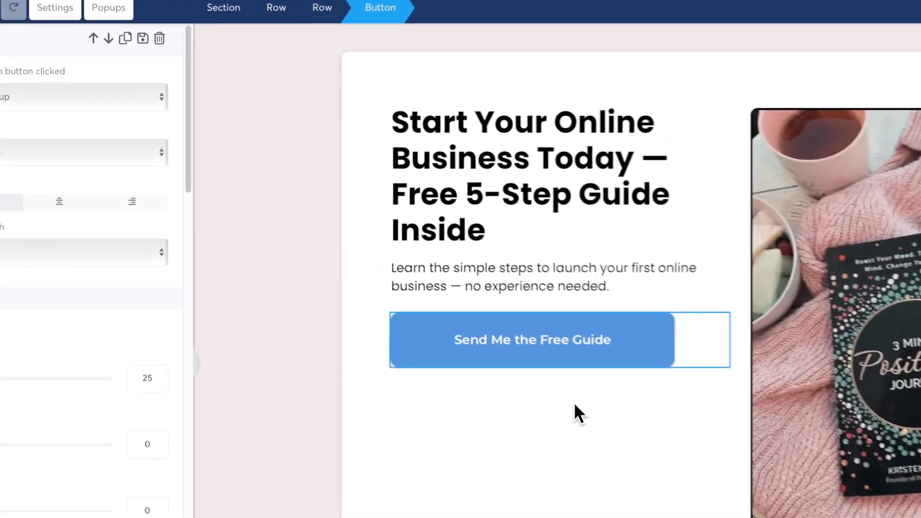
Step: Open Popup №1 from the page's popups list to edit its opt-in form
click(404, 312)
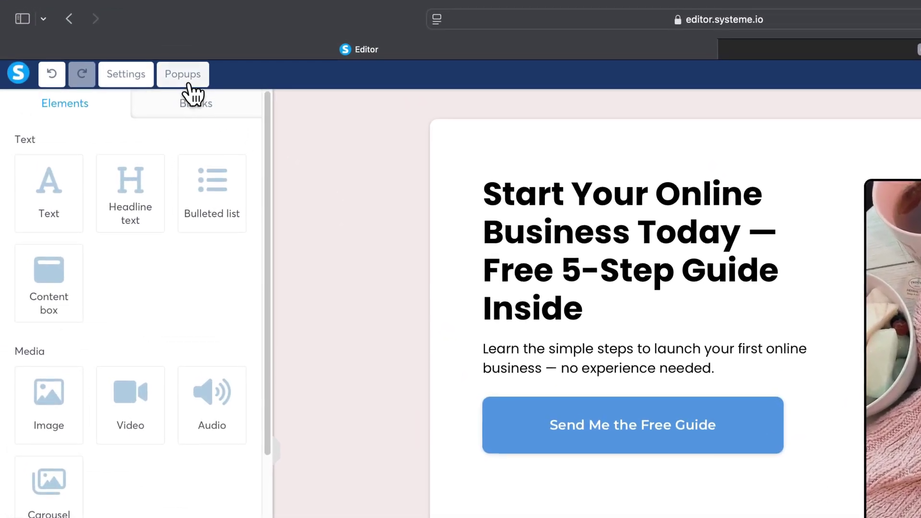
click(199, 86)
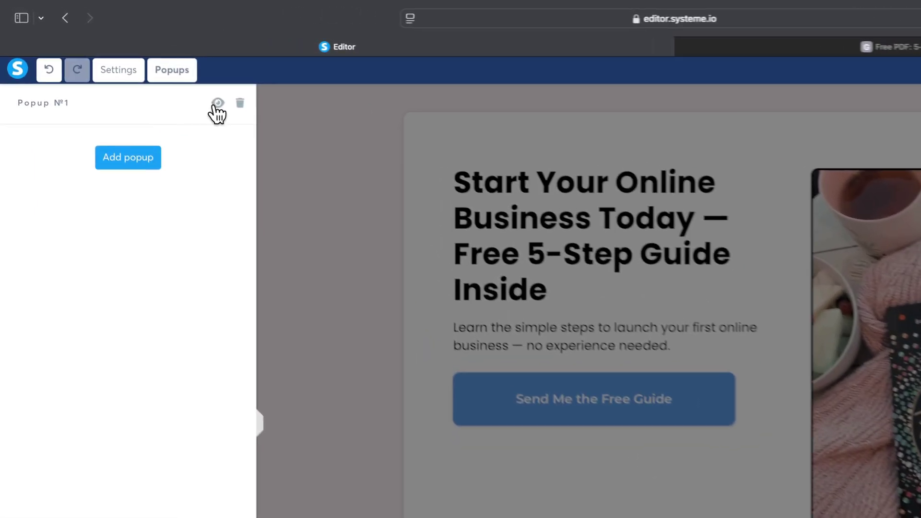
click(149, 70)
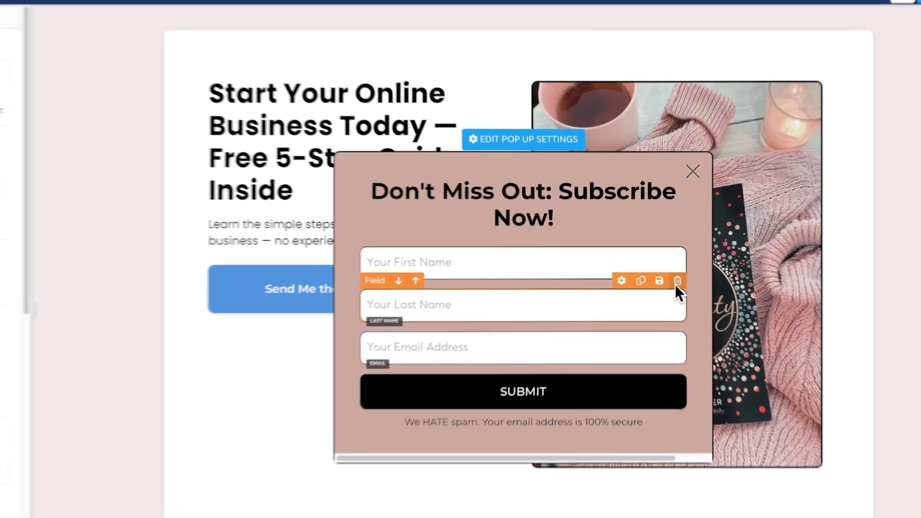
Step: Delete the Your Last Name field from Popup №1's opt-in form
click(665, 266)
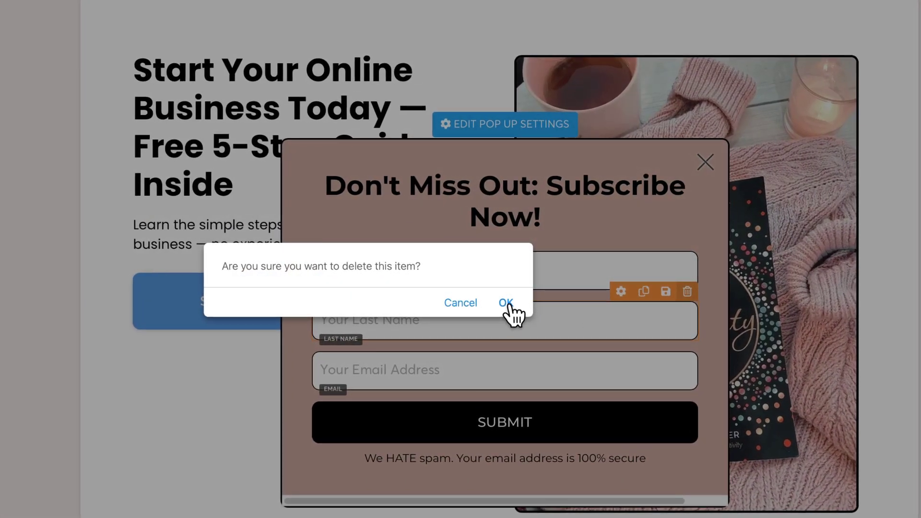
click(507, 305)
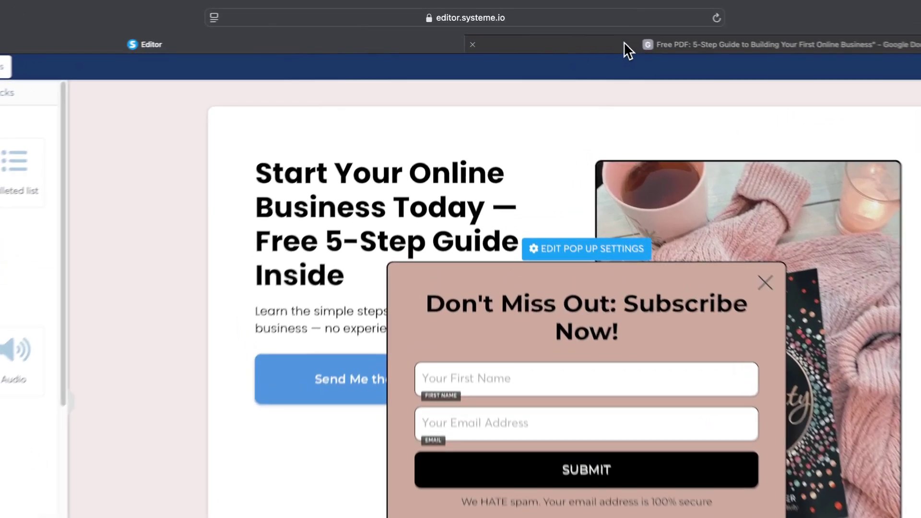
Step: Replace the popup heading with 'Grab Your Free 5-Step Online Business Guide' copied from the doc
click(588, 33)
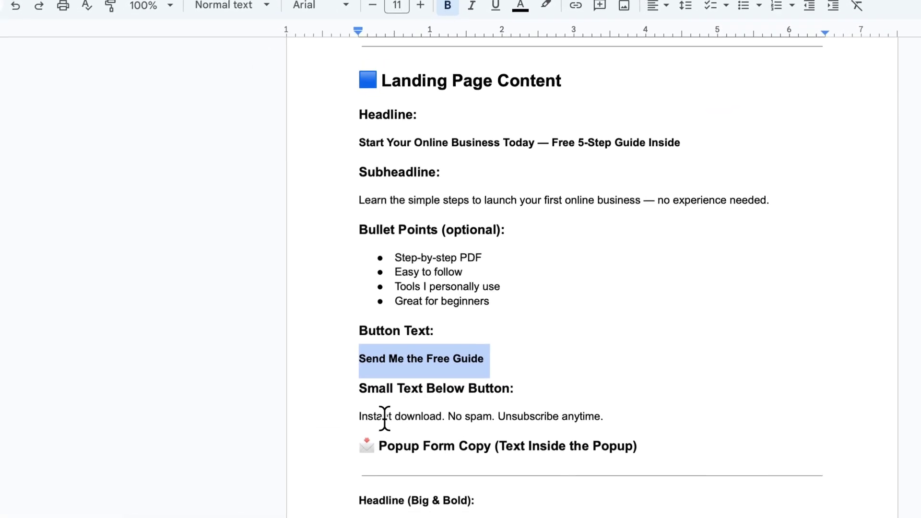
scroll(234, 512, down, 3)
drag(363, 372, 613, 372)
right_click(573, 372)
click(602, 21)
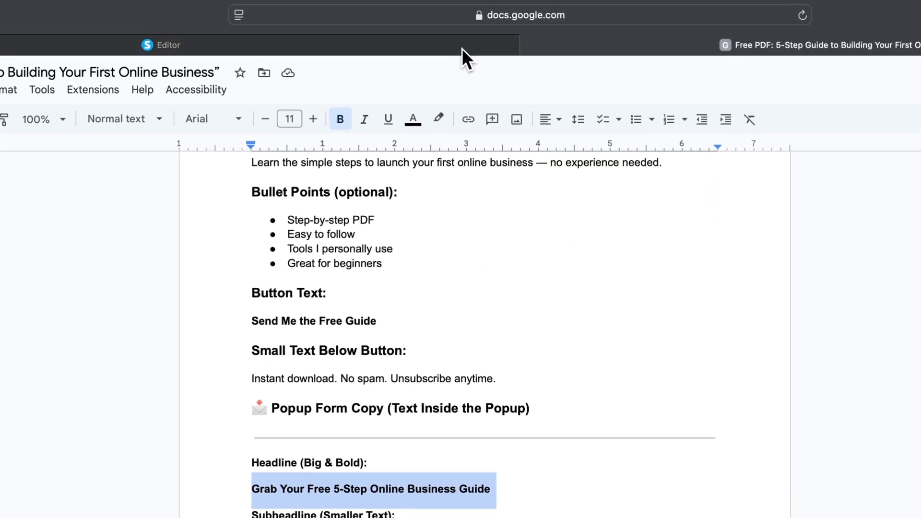
click(153, 41)
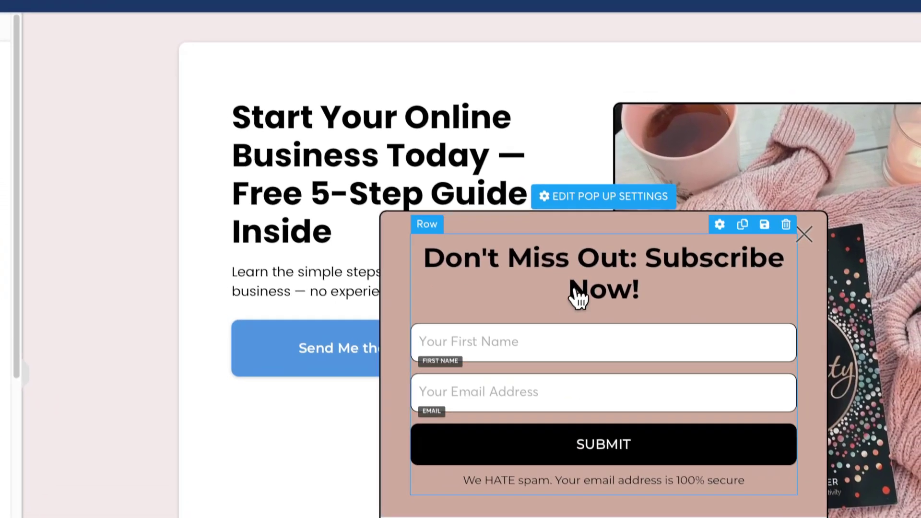
triple_click(587, 257)
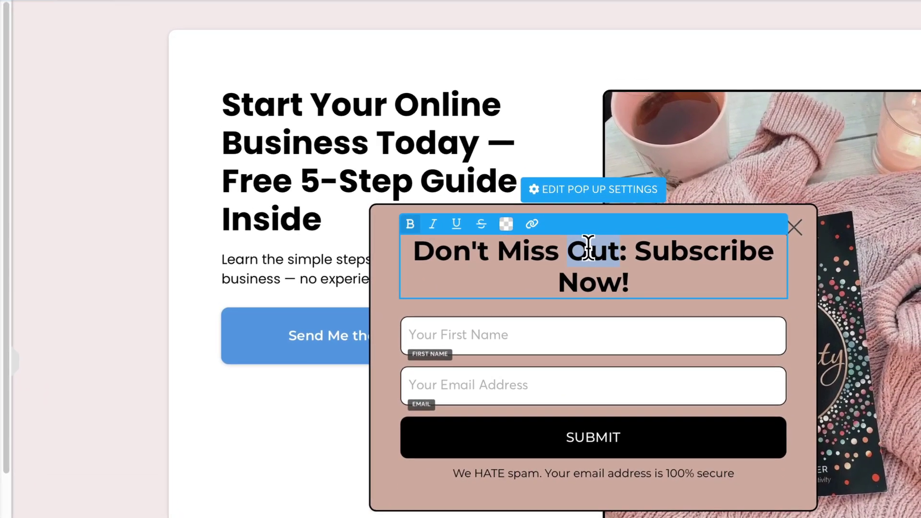
key(super+v)
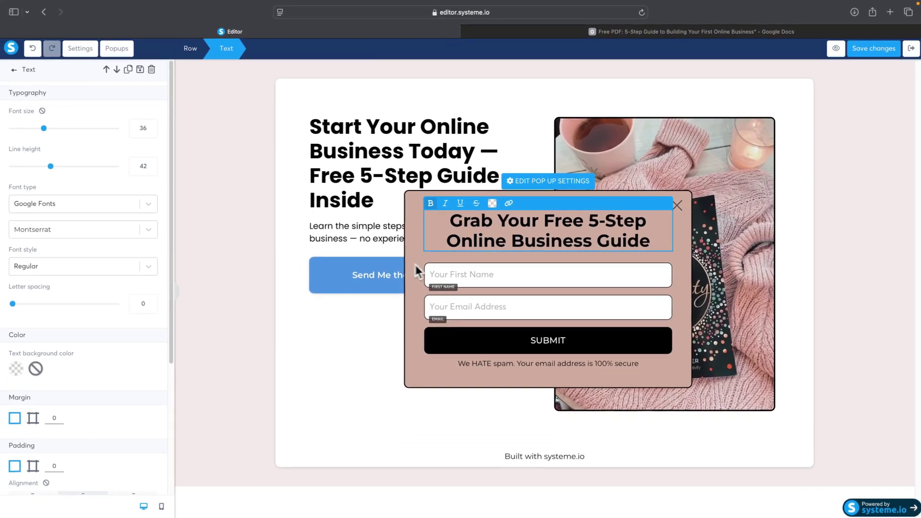
Step: Set the popup heading's font to Poppins
click(77, 233)
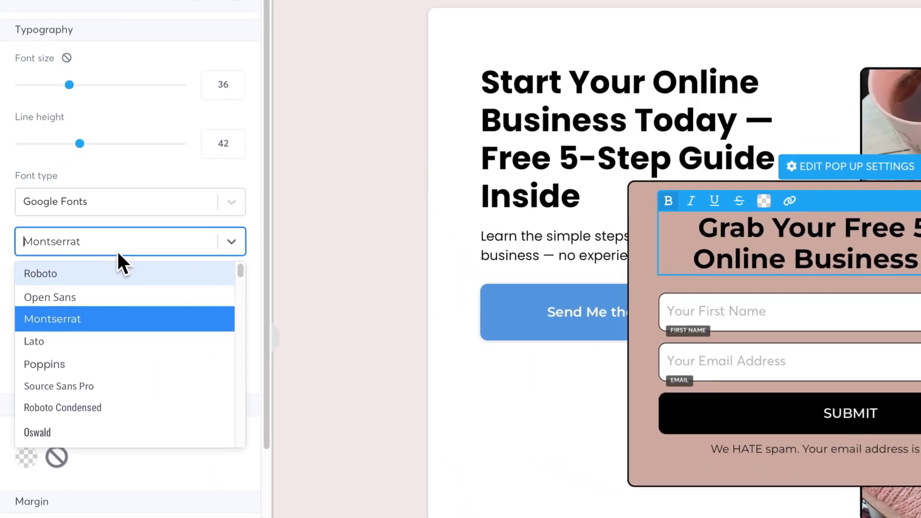
text(pop)
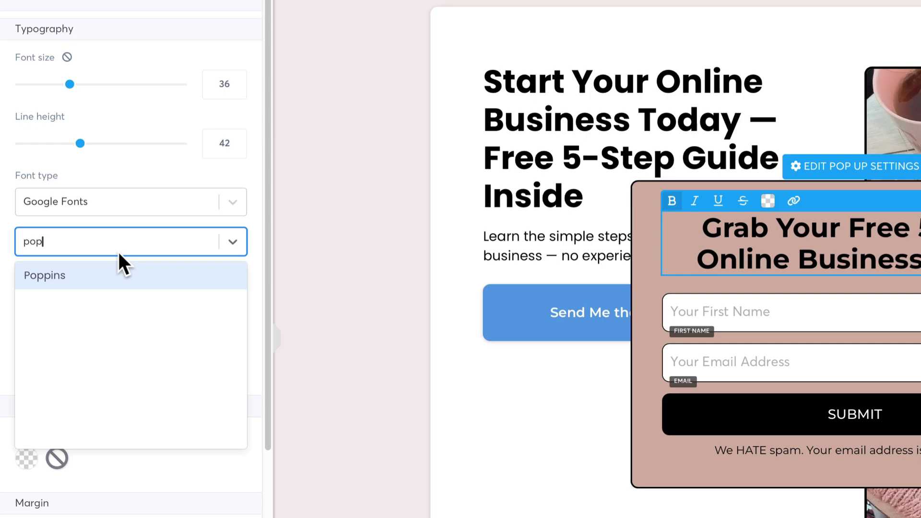
click(62, 284)
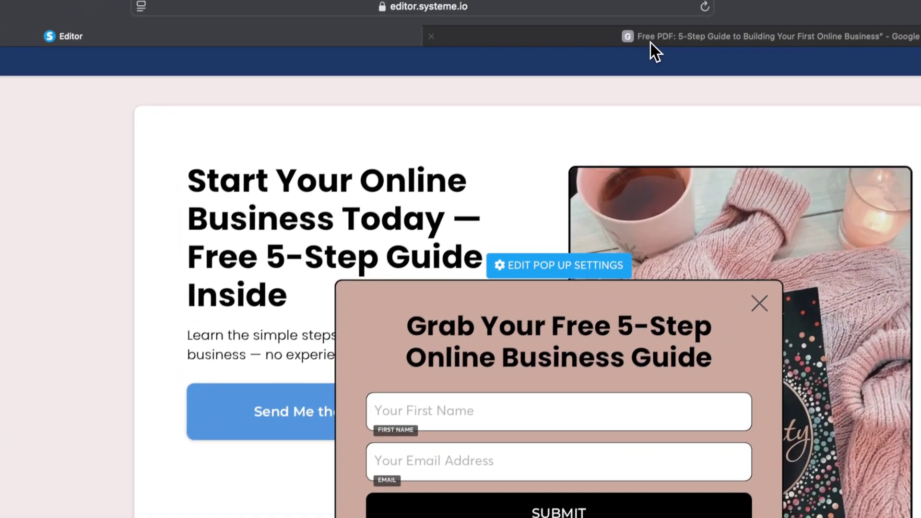
Step: Select the next line of copy in the doc and select the popup's submit button
click(649, 50)
drag(486, 448, 392, 451)
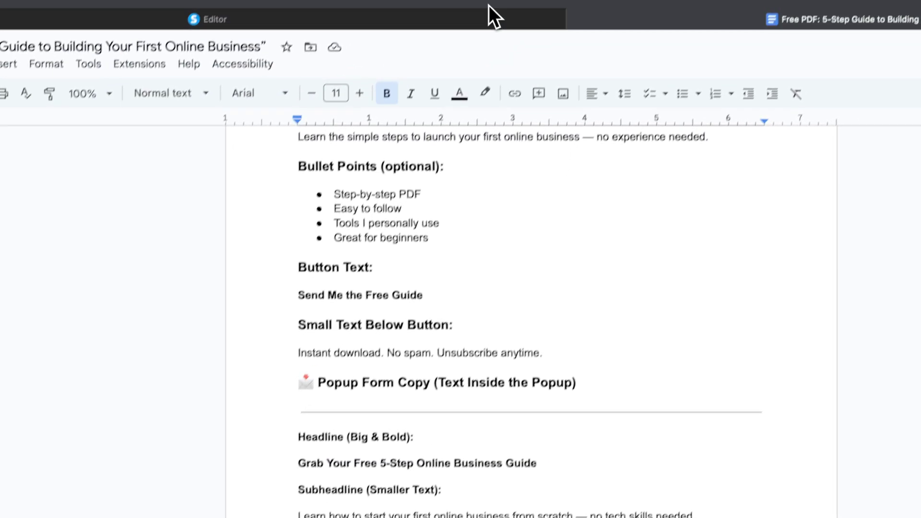
click(195, 14)
click(694, 444)
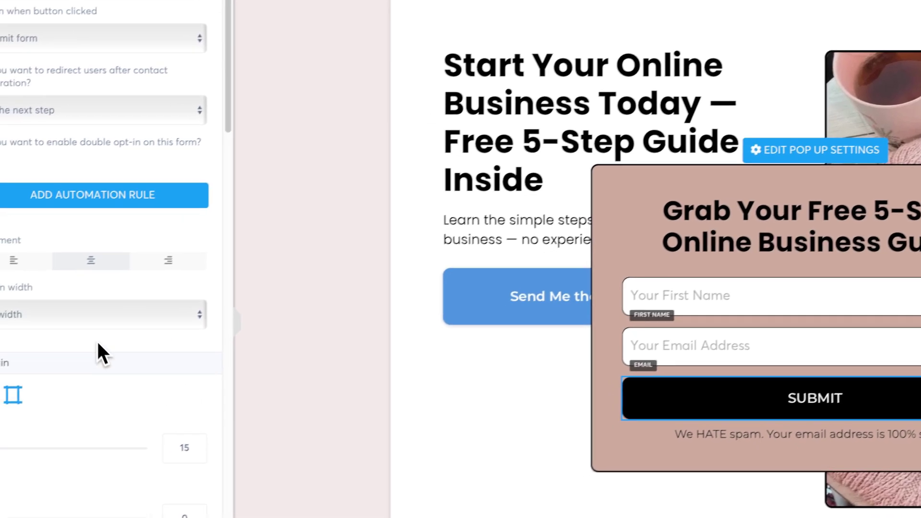
Step: Set the popup's background color to the blue swatch in Pop Up Settings
scroll(14, 371, down, 10)
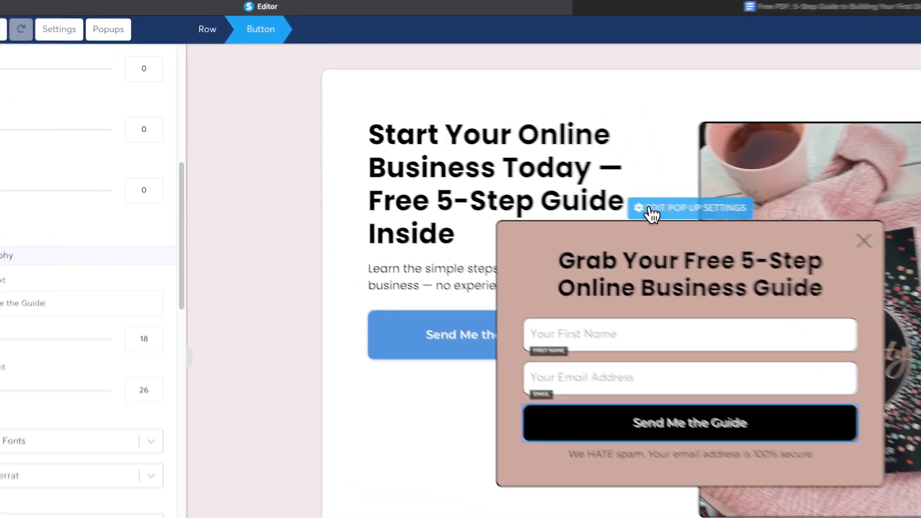
click(518, 183)
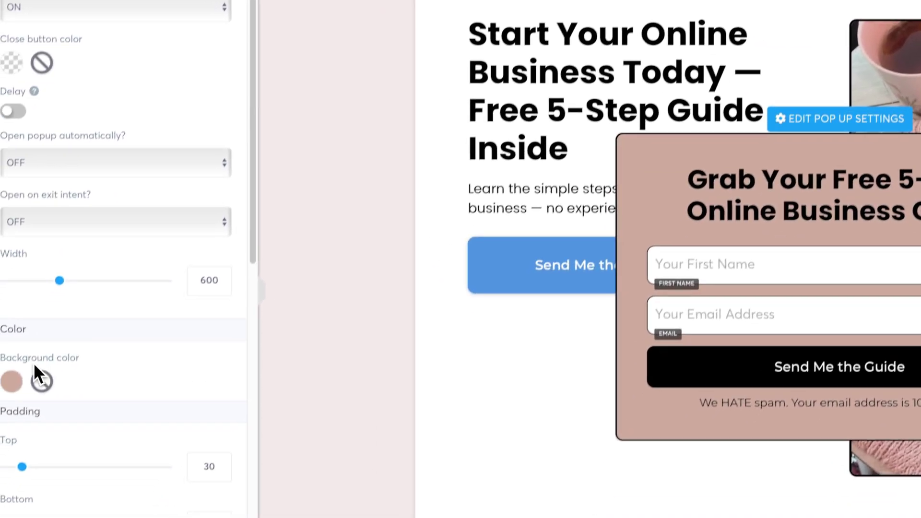
click(12, 382)
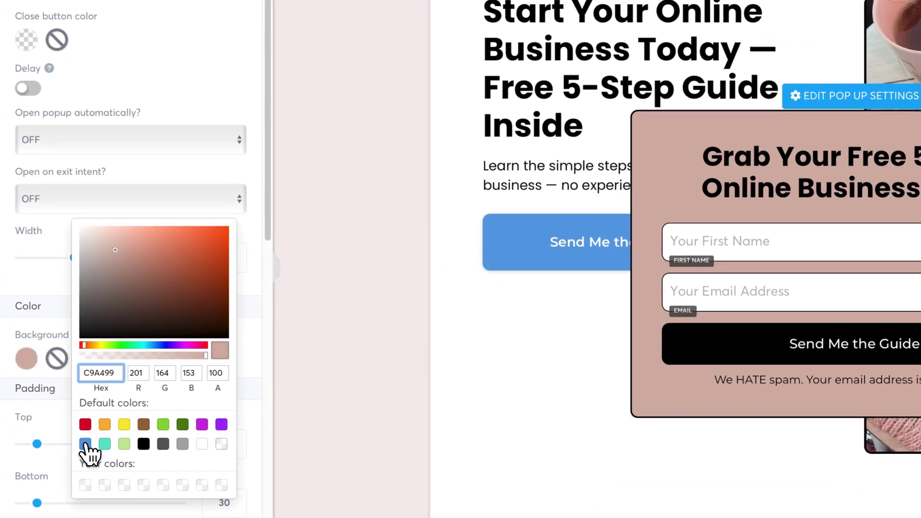
click(70, 467)
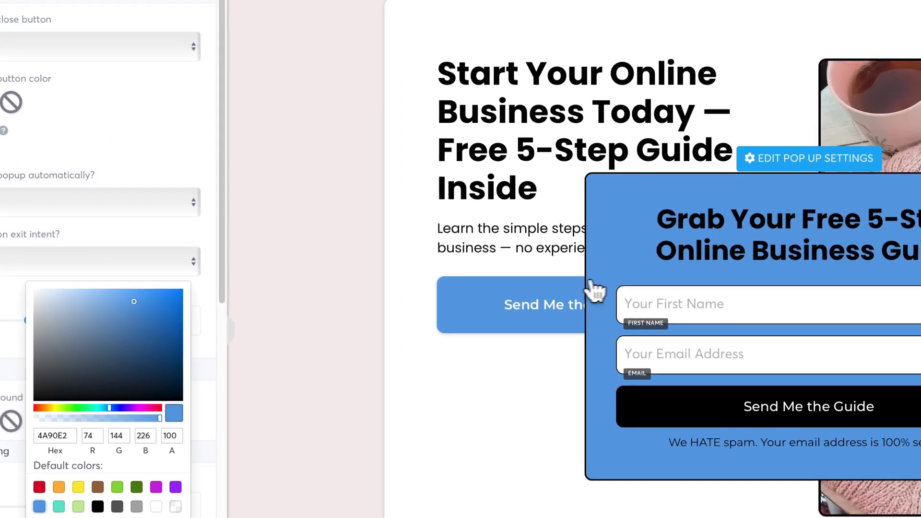
Step: Color the popup headline text white (FFFFFF)
click(756, 170)
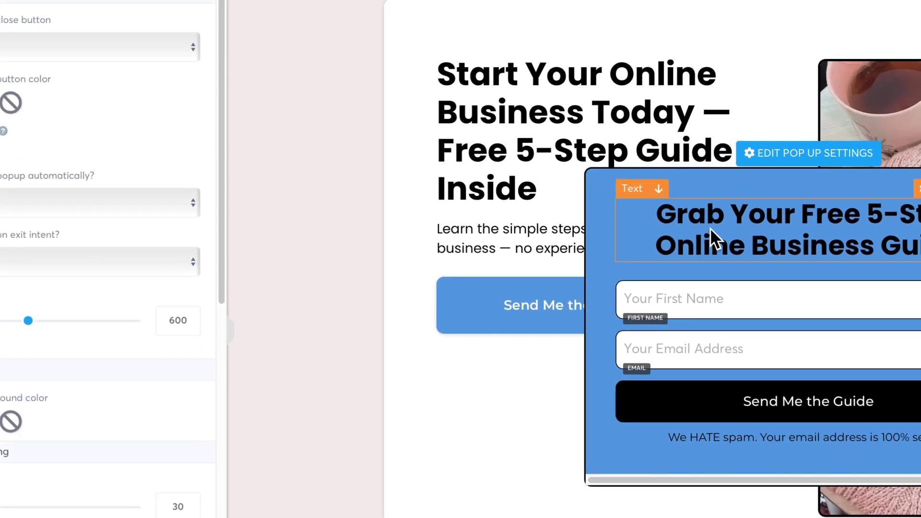
click(710, 228)
click(27, 383)
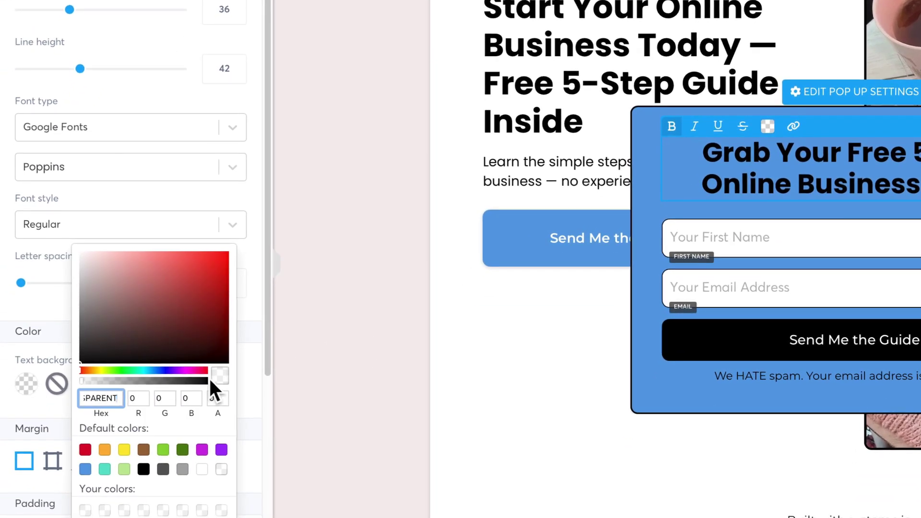
click(268, 376)
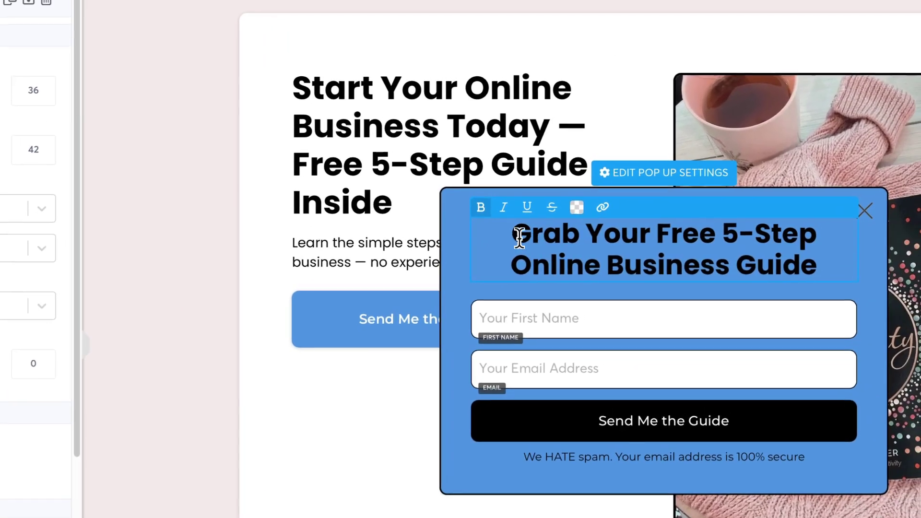
drag(702, 152, 760, 156)
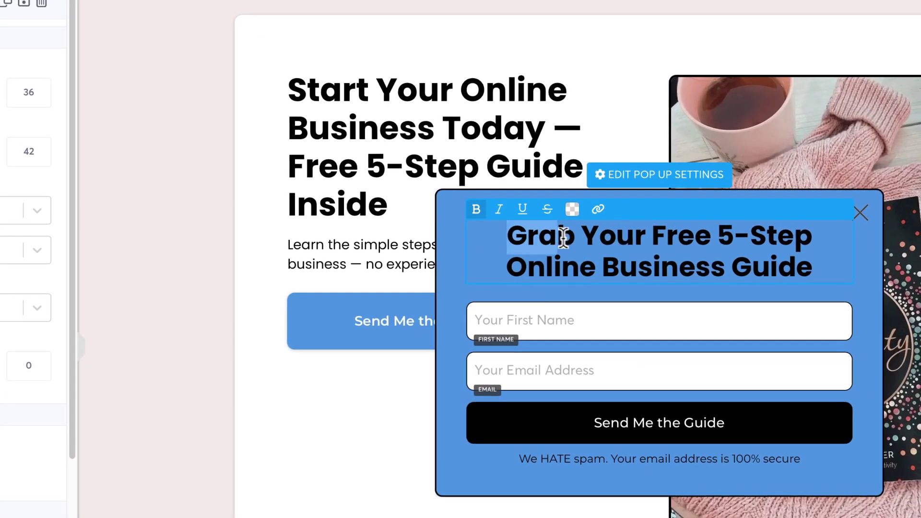
drag(563, 237, 817, 268)
click(572, 209)
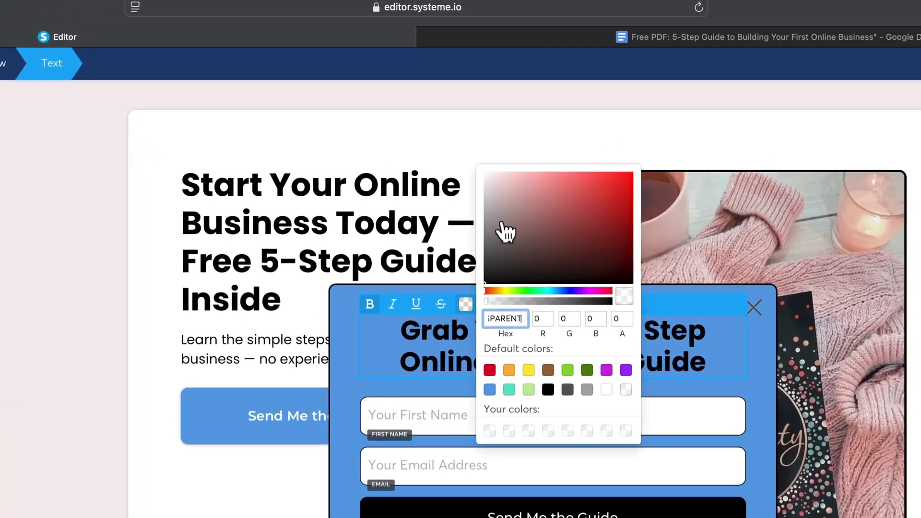
click(484, 173)
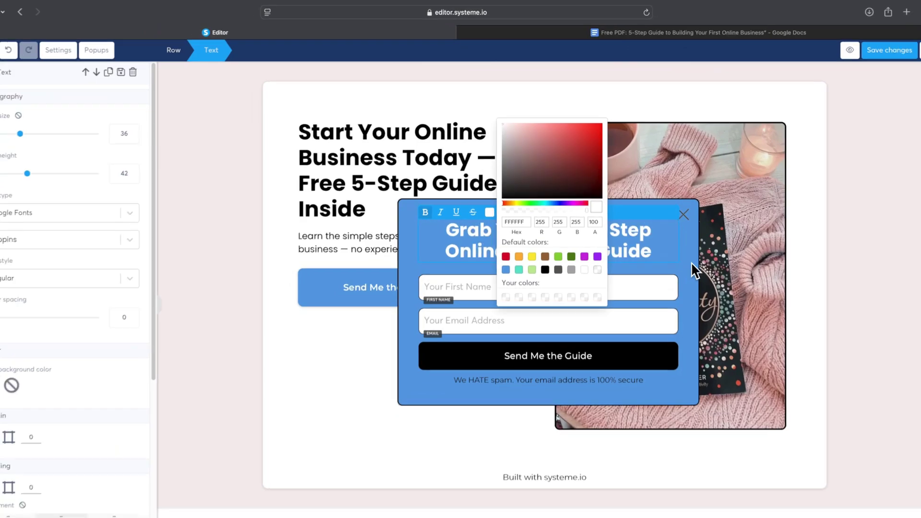
click(763, 394)
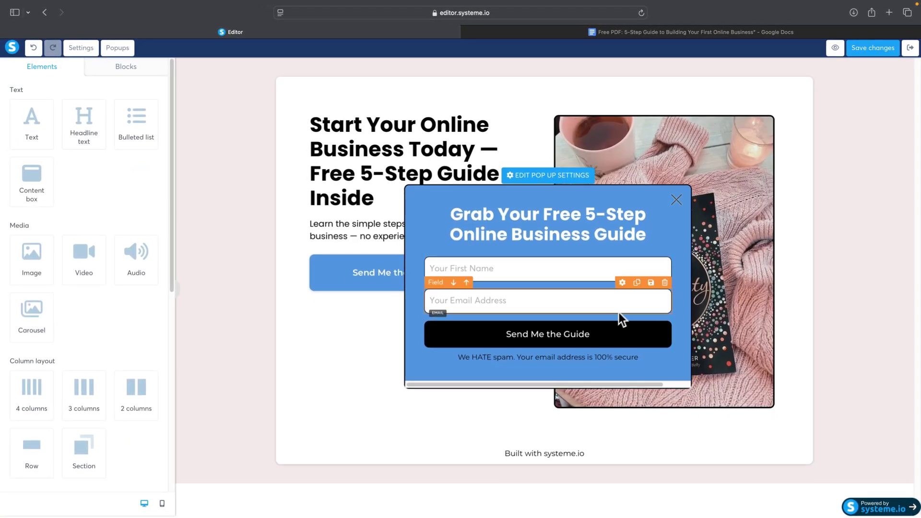
Step: Leave the 'Send Me the Guide' button settings and close Popup №1 to return to the page
click(560, 337)
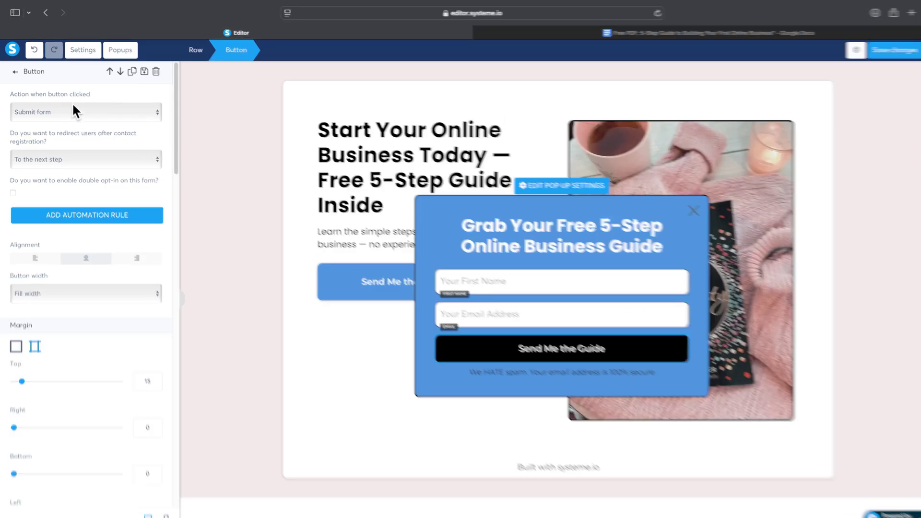
click(15, 69)
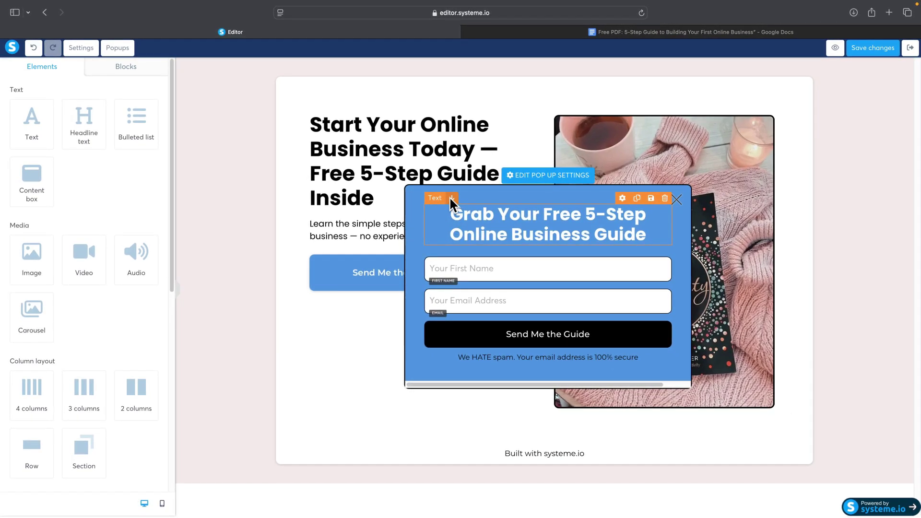
click(87, 54)
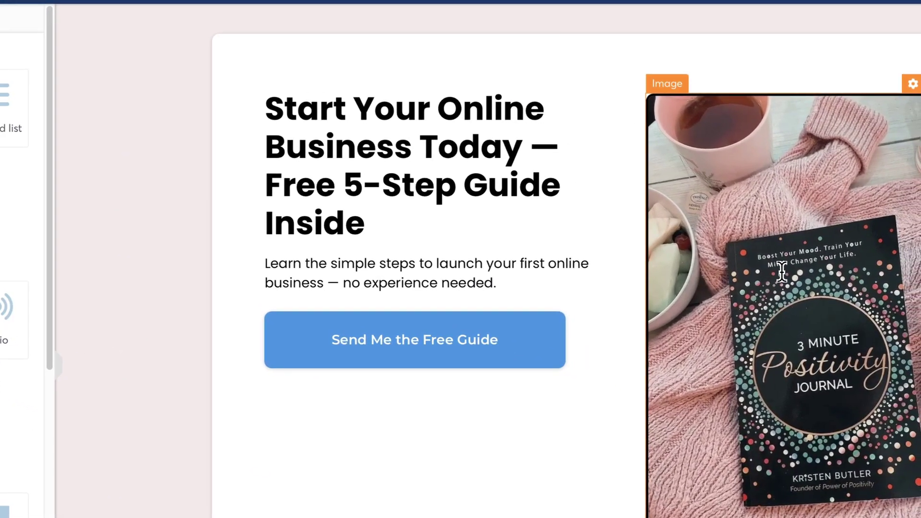
Step: Replace the journal photo with the uploaded 5-step PDF.png guide cover image
click(782, 271)
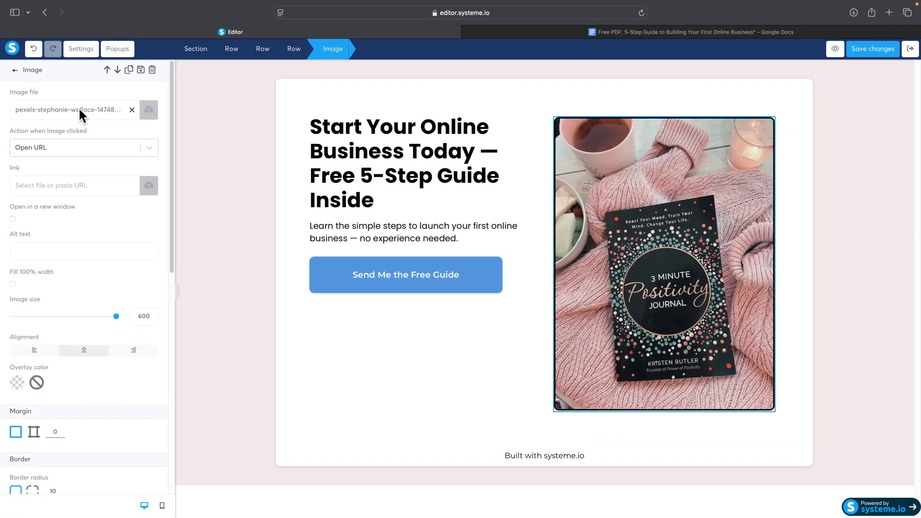
click(149, 110)
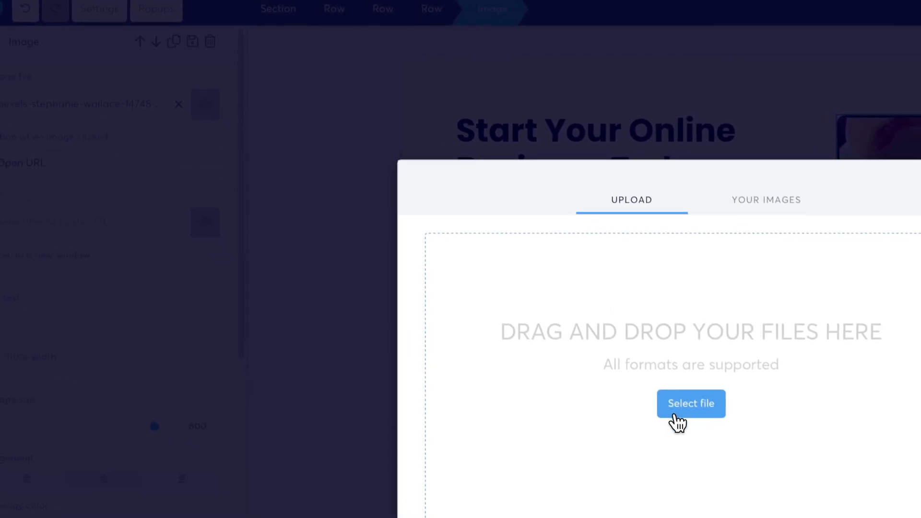
click(714, 438)
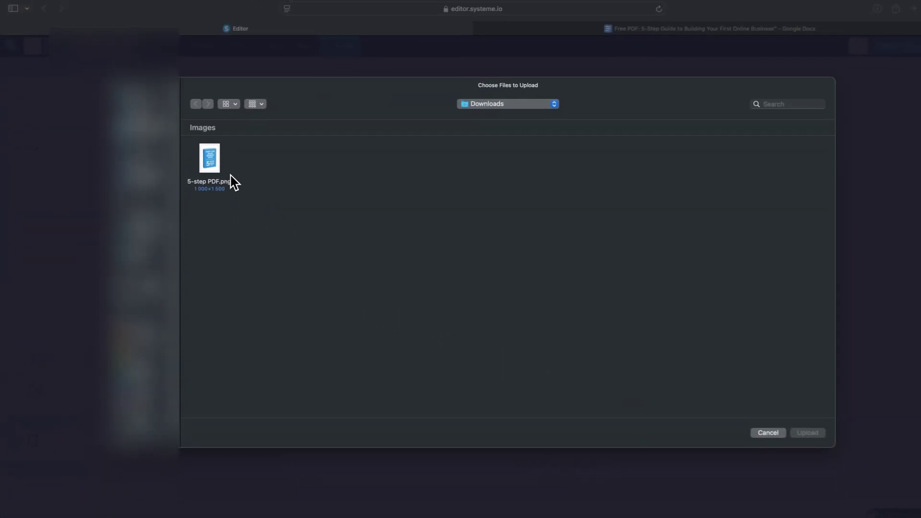
double_click(211, 169)
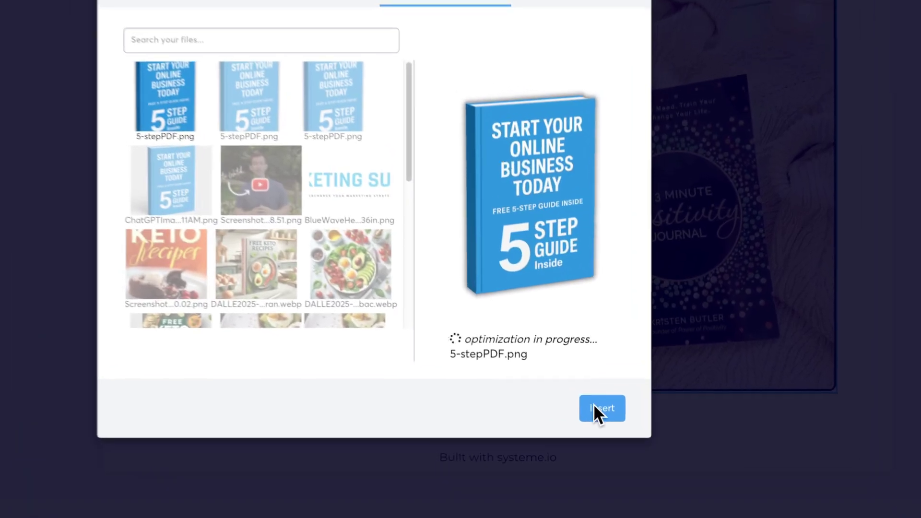
click(611, 420)
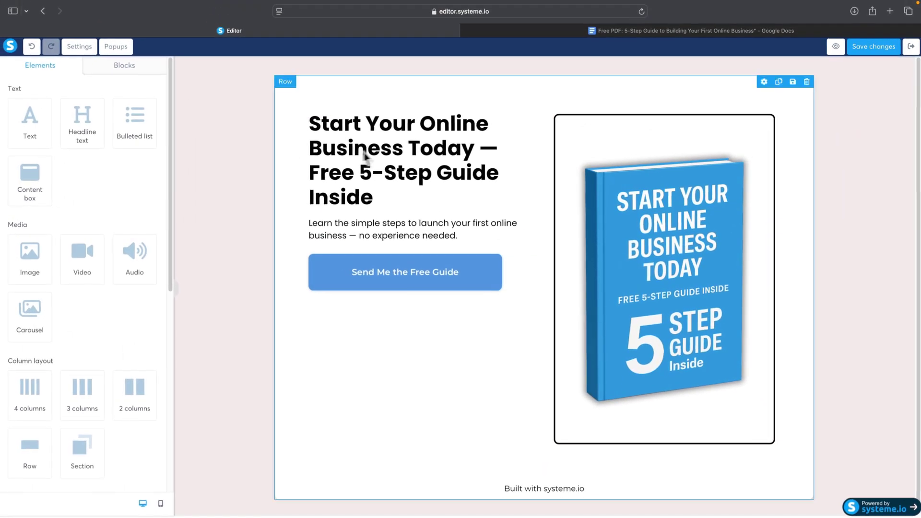
click(649, 166)
Step: Shrink the book cover to size 387 and check Popup №1's Send Me the Guide button
drag(120, 318, 97, 318)
click(487, 340)
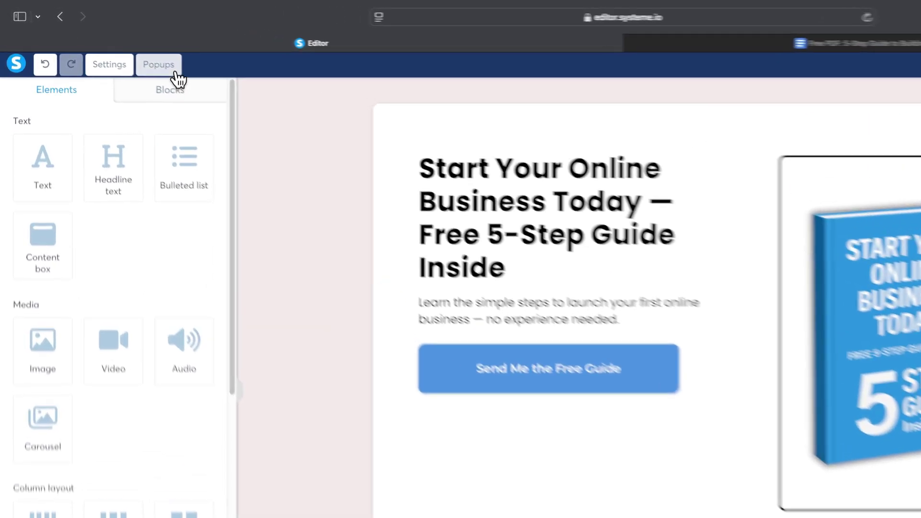
click(124, 49)
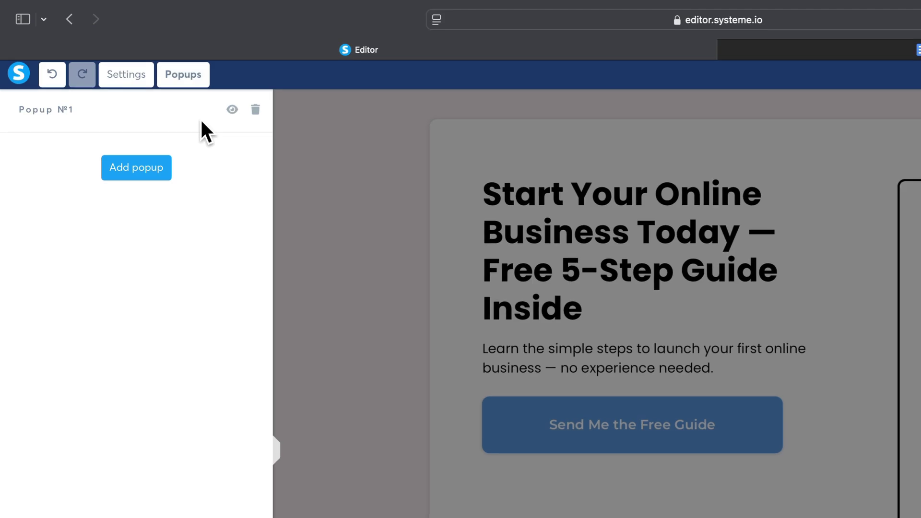
click(200, 118)
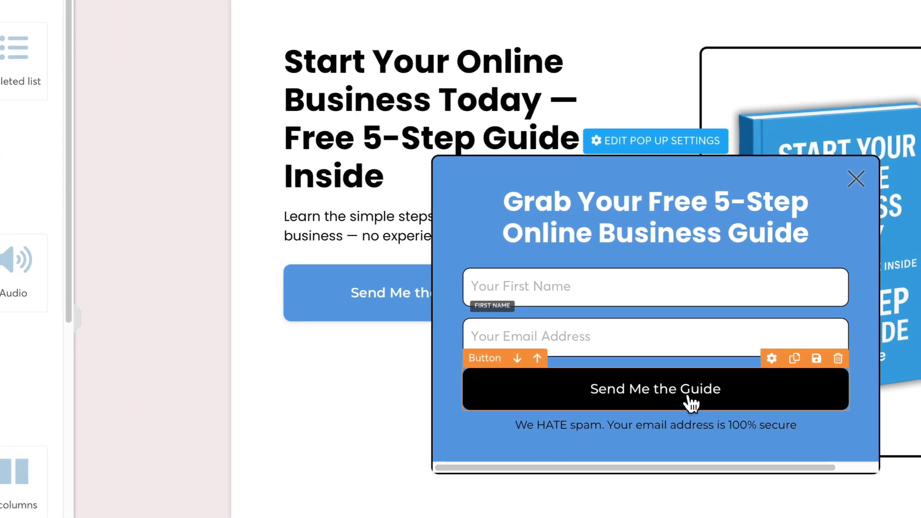
click(691, 402)
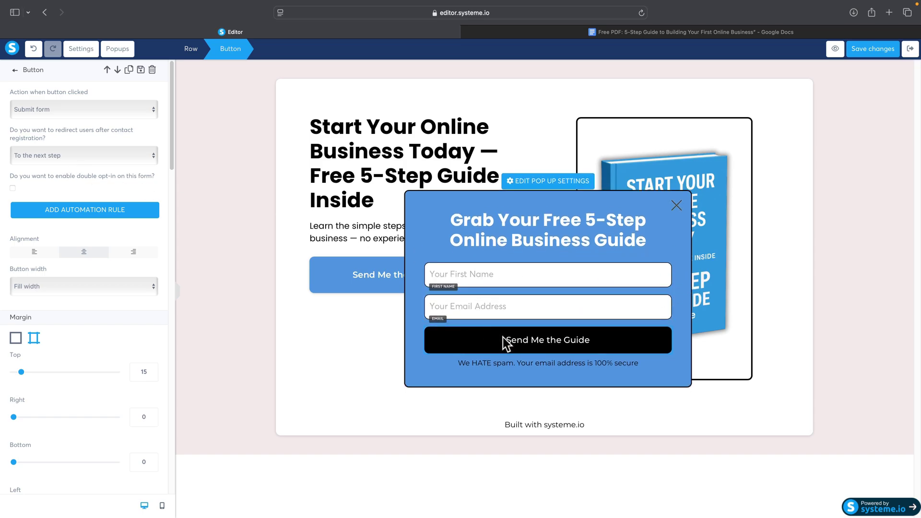
click(367, 346)
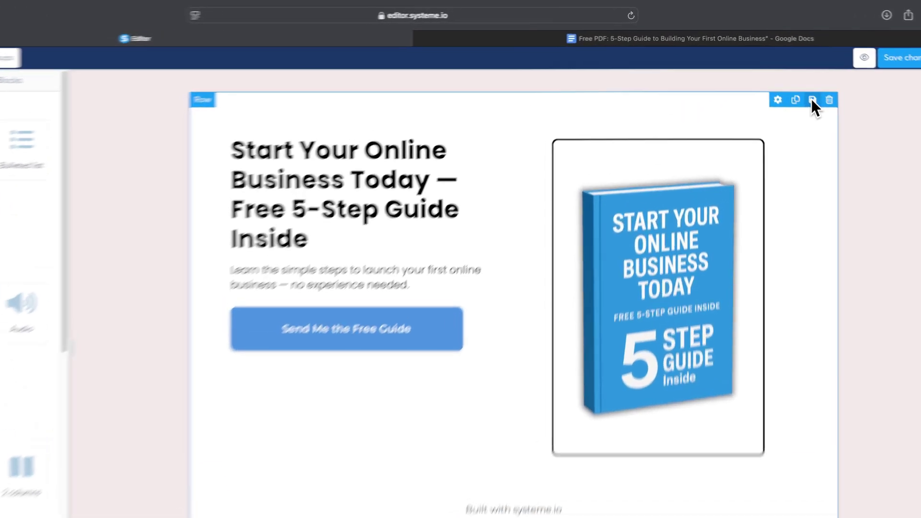
Step: Create a reusable block from the hero row with the title 'landing page'
click(787, 83)
click(297, 114)
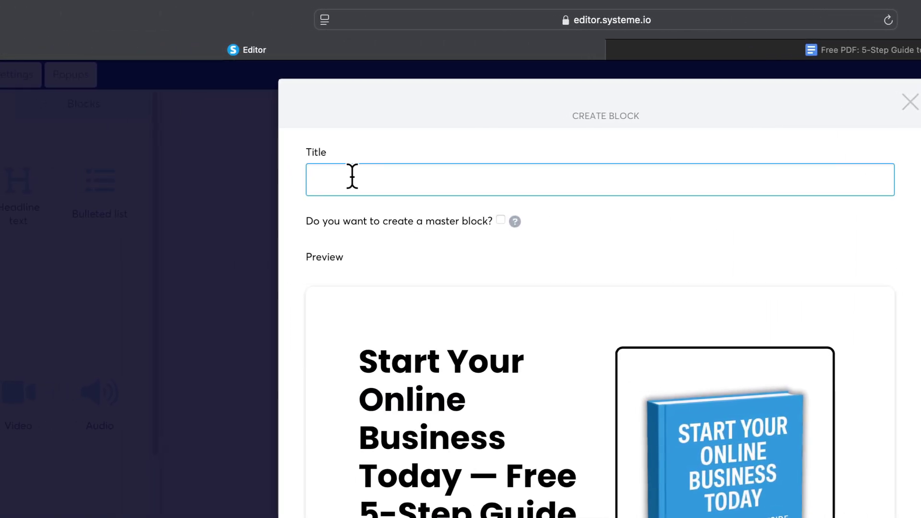
text(landing page)
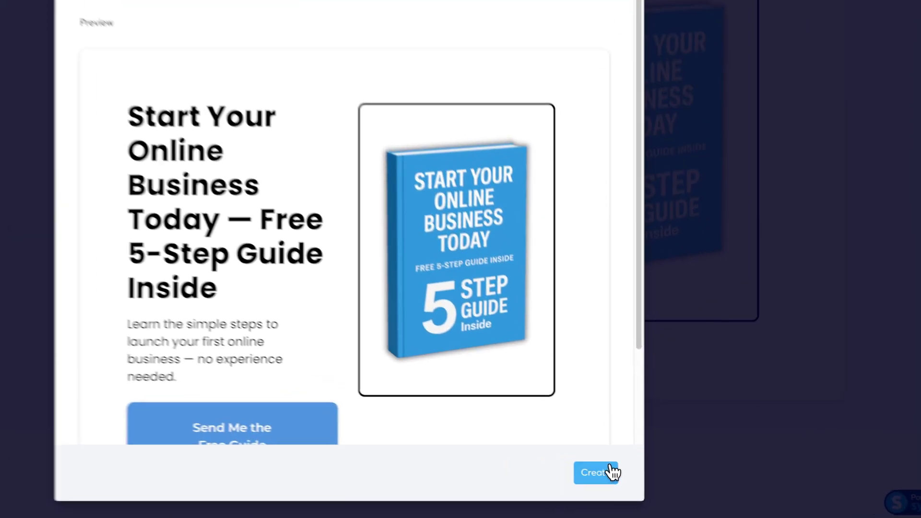
click(635, 486)
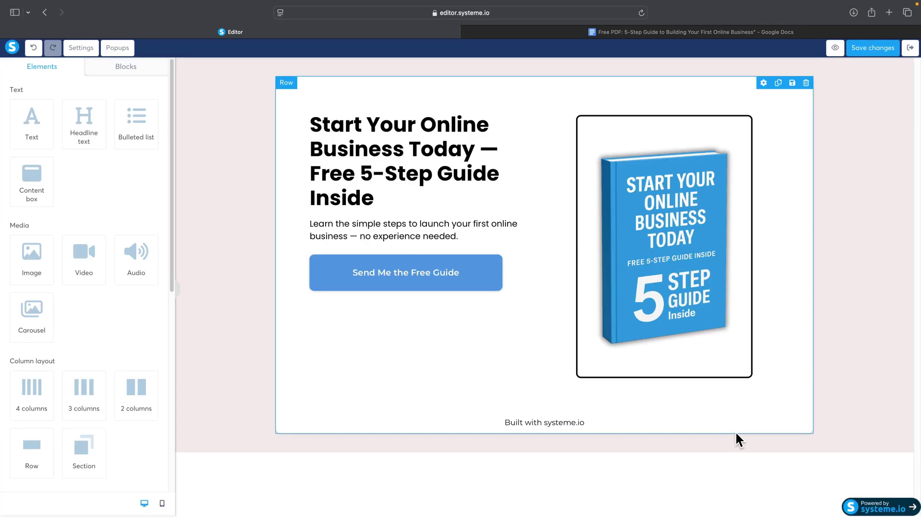
Step: Save the squeeze page and preview it live, confirming the button opens the opt-in popup
click(863, 57)
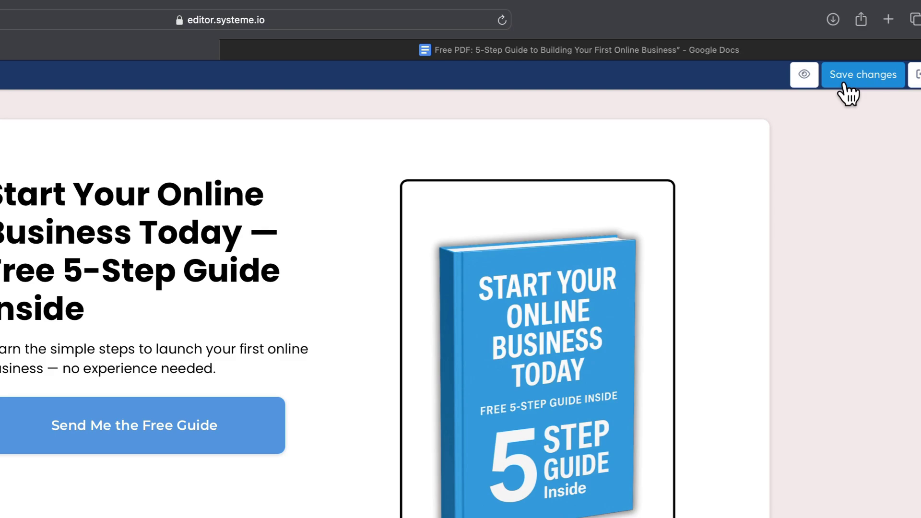
click(803, 78)
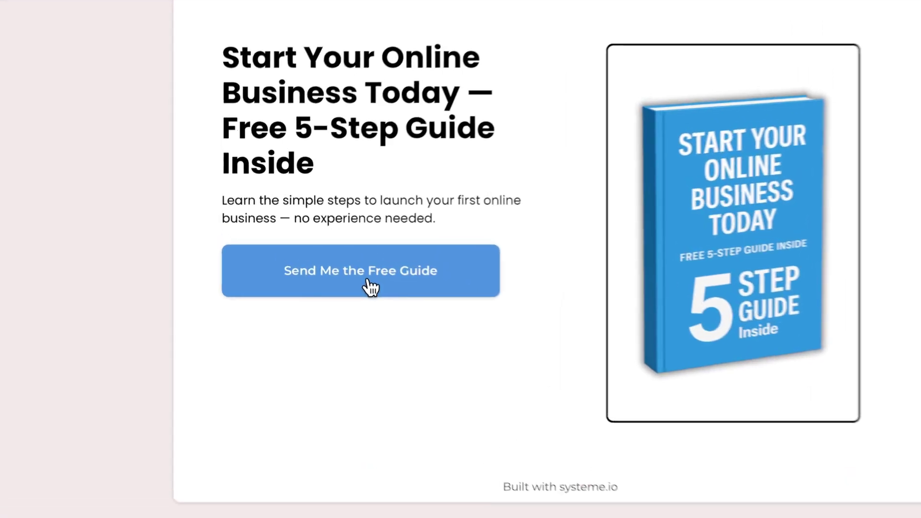
click(315, 260)
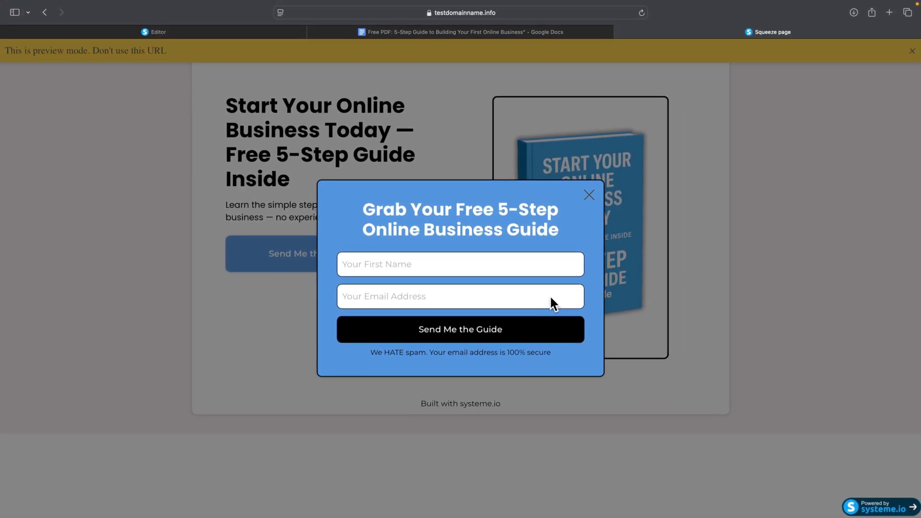
click(589, 194)
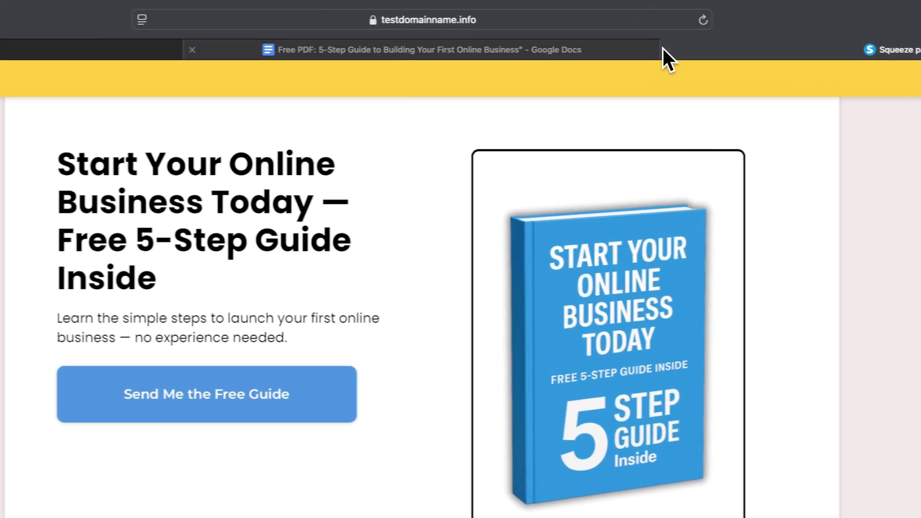
click(619, 32)
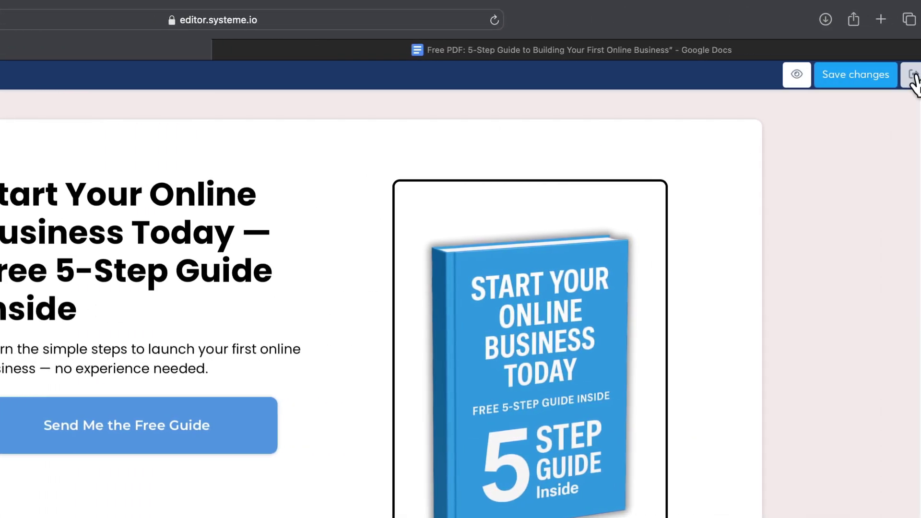
Step: Exit the page editor back to the Test Landing Page funnel
right_click(907, 72)
key(Escape)
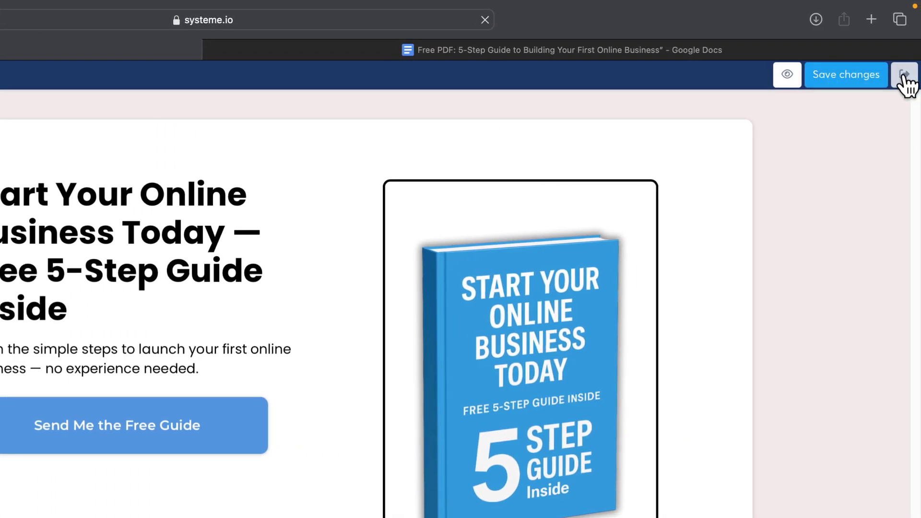
click(905, 74)
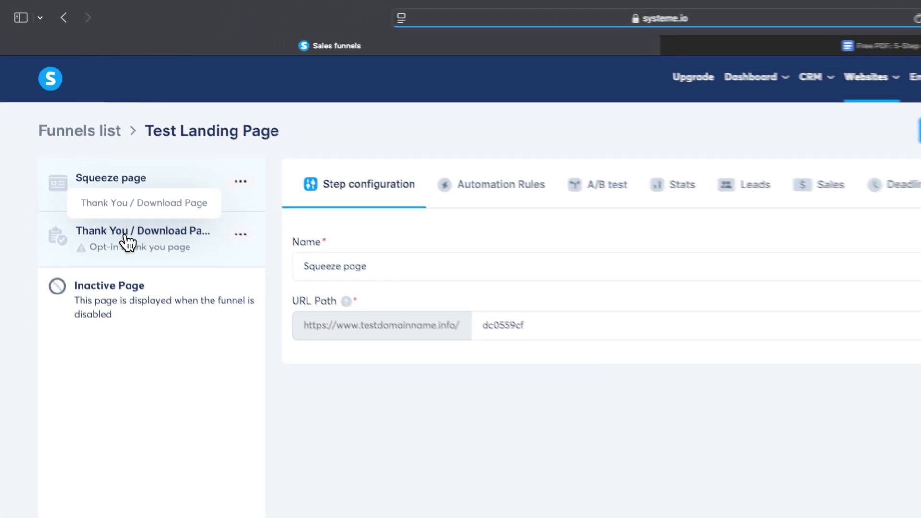
Step: Apply the 'Thank you for signing up!' template to the Thank You / Download Page step
click(89, 168)
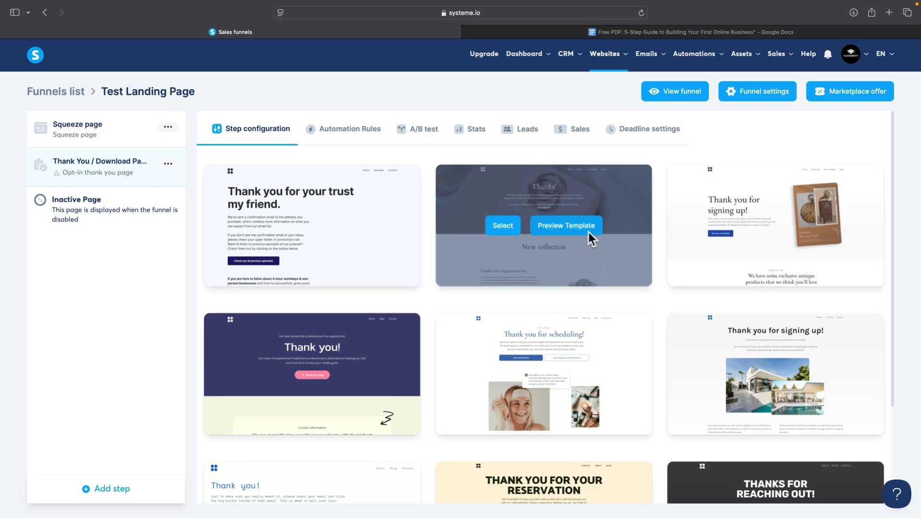
scroll(620, 262, down, 3)
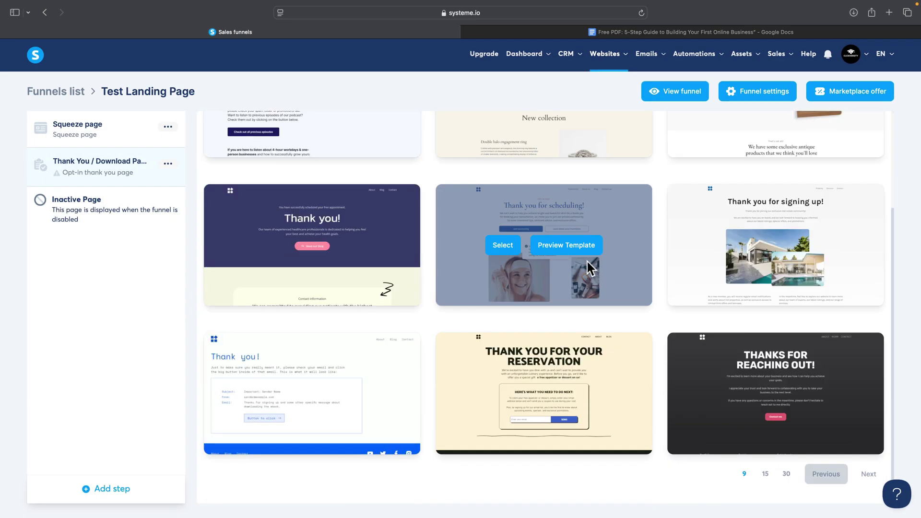
scroll(587, 261, up, 2)
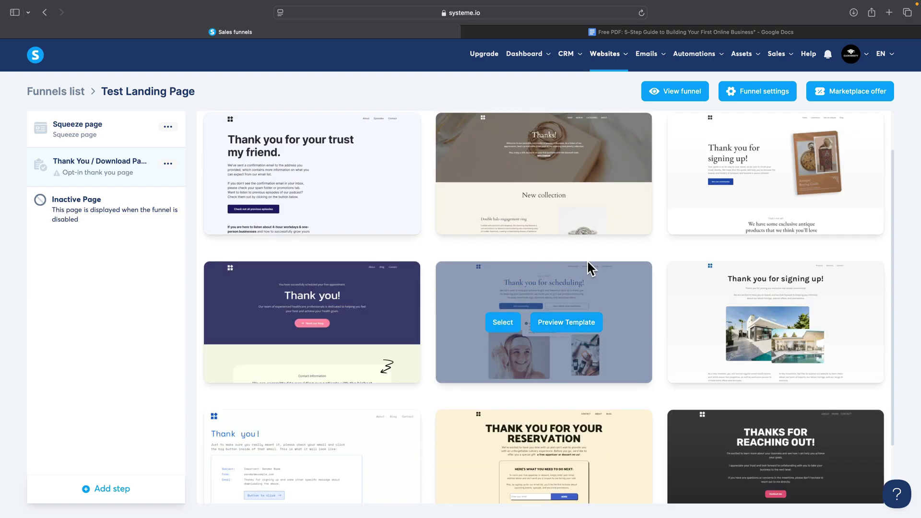
scroll(587, 260, up, 1)
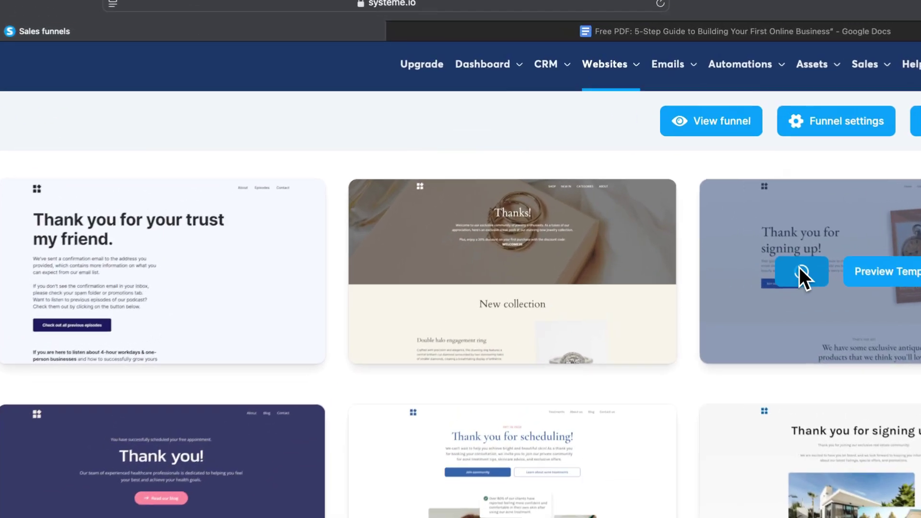
click(734, 192)
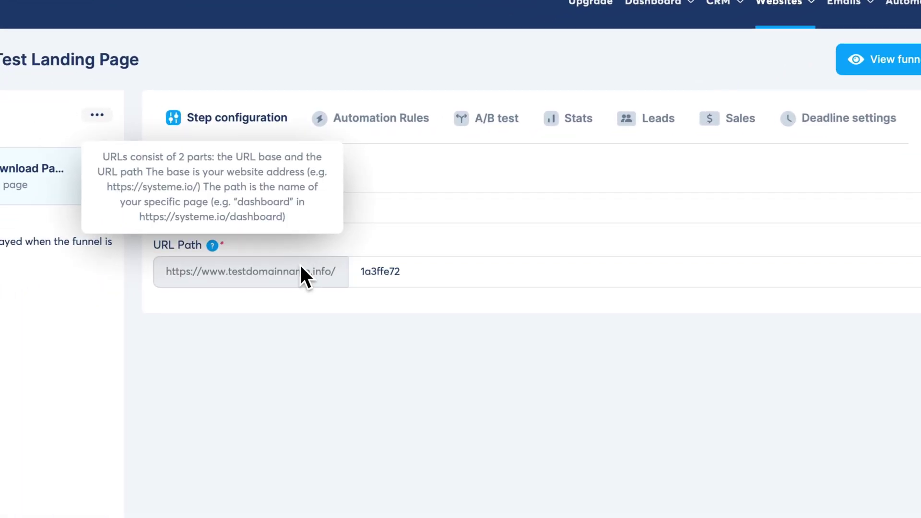
Step: Change the thank-you page's URL path to 'thankyou'
click(323, 343)
click(477, 319)
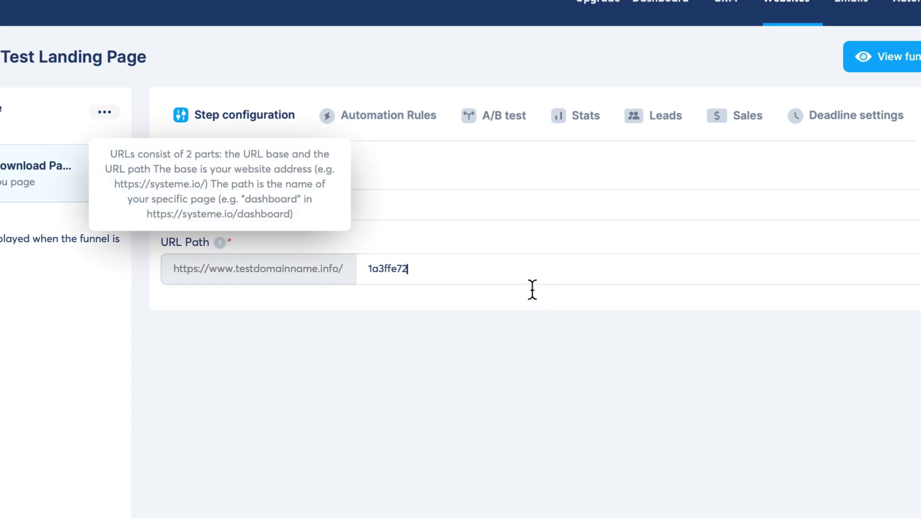
double_click(390, 270)
click(513, 297)
click(440, 271)
key(BackSpace)
key(BackSpace)
key(BackSpace)
key(BackSpace)
key(BackSpace)
key(BackSpace)
key(BackSpace)
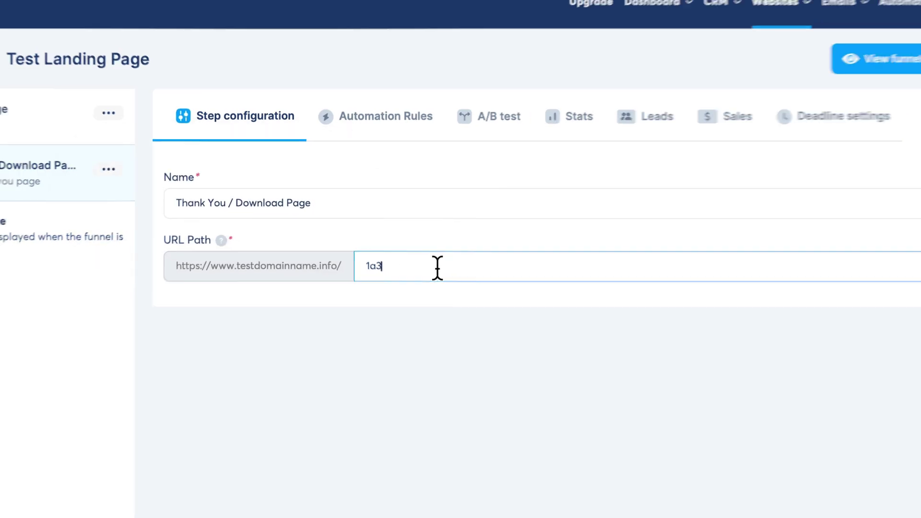
text(thank)
text(you)
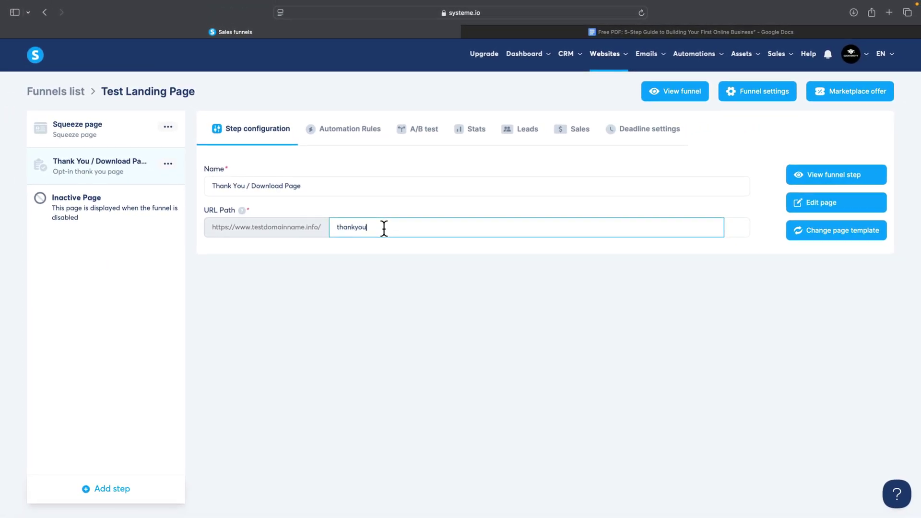
click(819, 208)
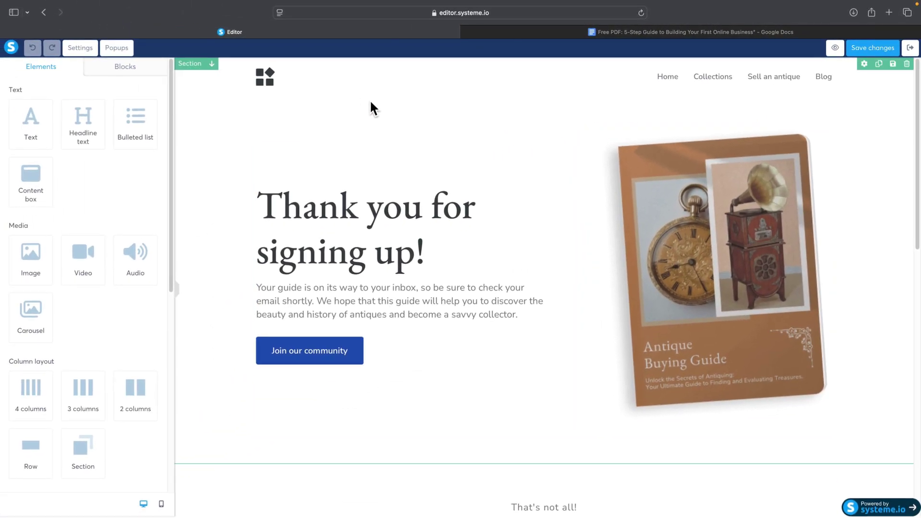
Step: Delete the hero, antique products and footer sections from the thank-you template
scroll(536, 277, down, 15)
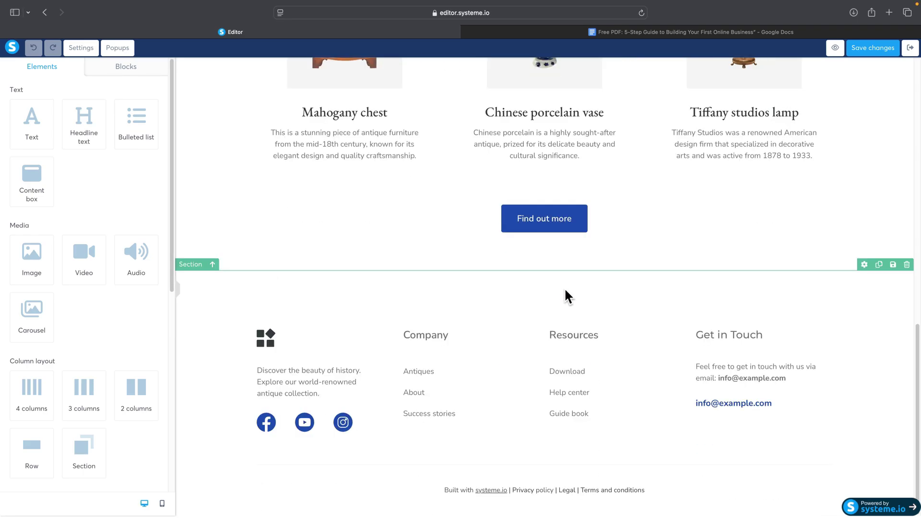
scroll(566, 294, up, 14)
scroll(566, 290, up, 1)
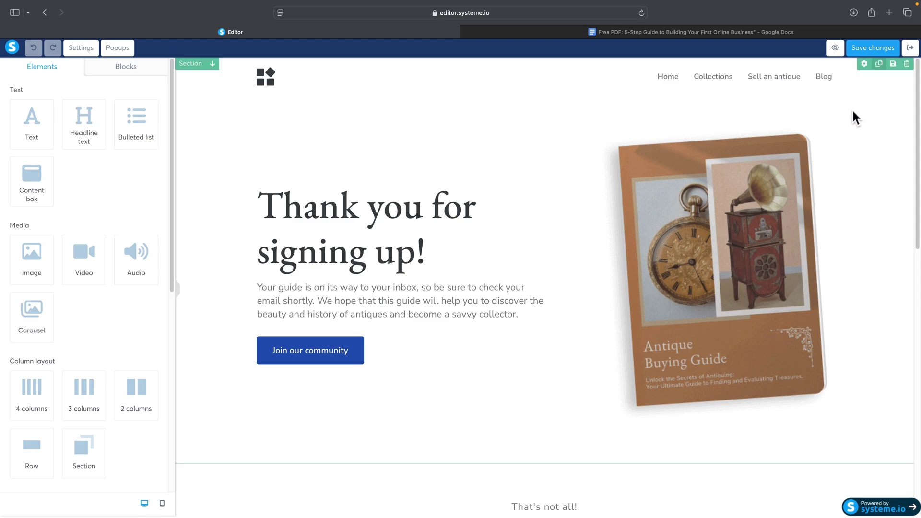
click(906, 64)
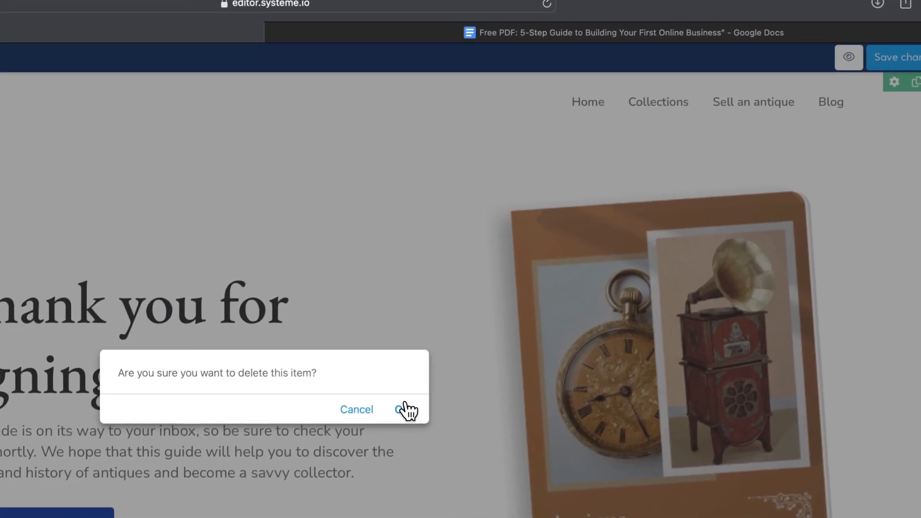
click(405, 410)
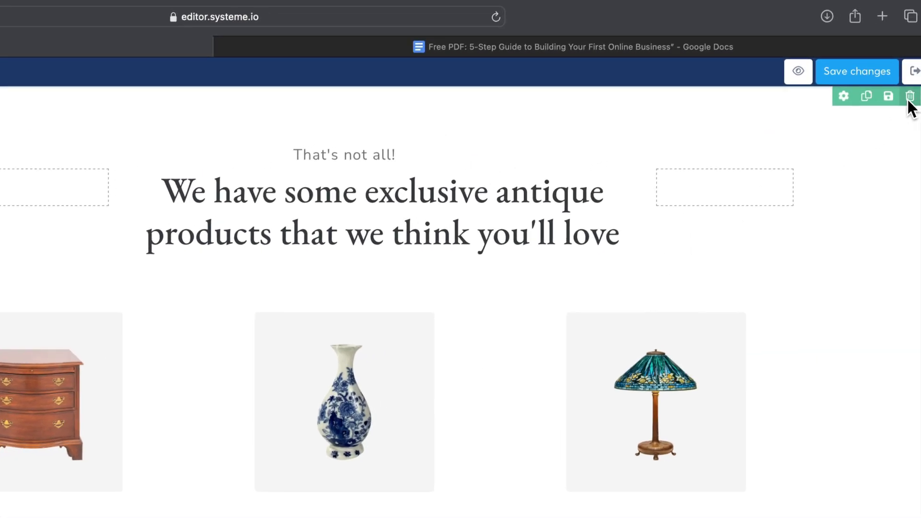
click(910, 94)
click(341, 426)
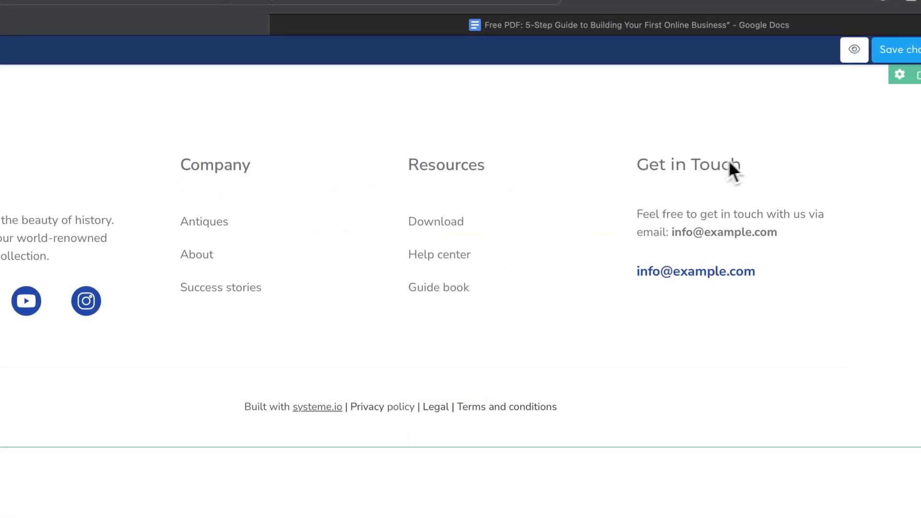
click(917, 93)
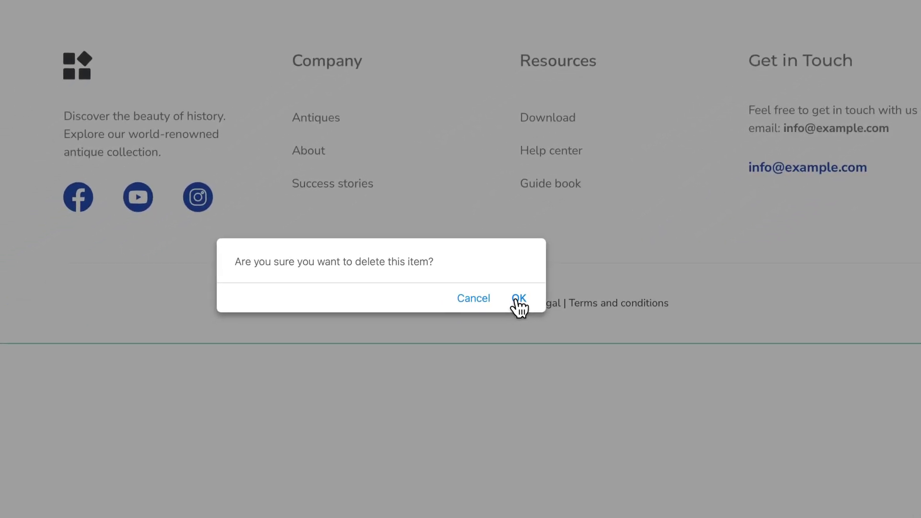
click(374, 421)
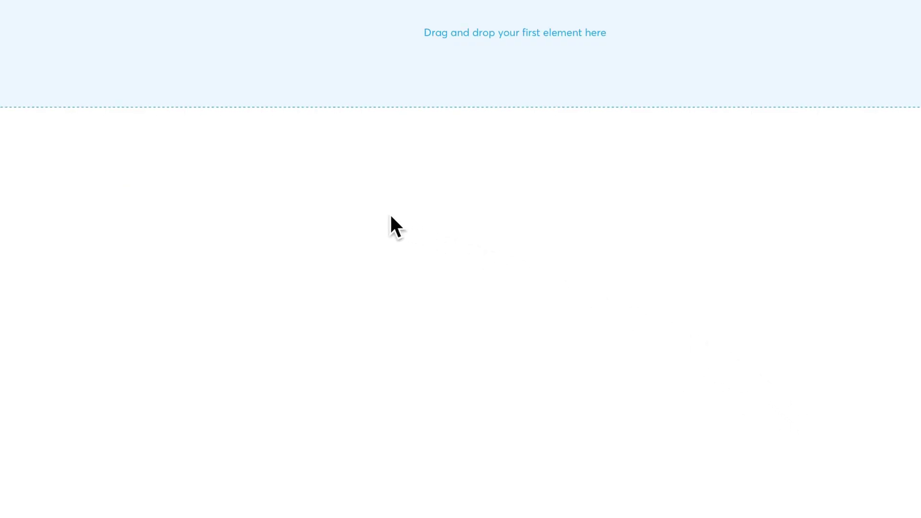
click(185, 124)
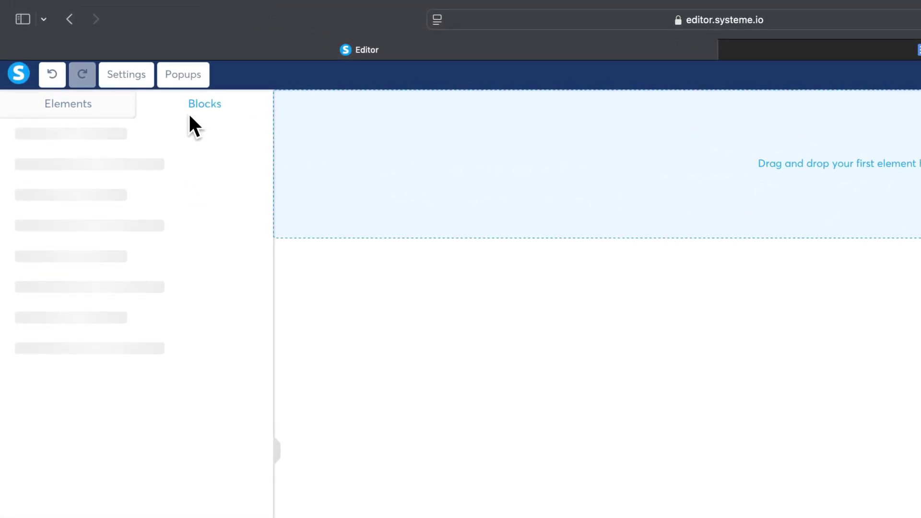
Step: Insert the saved 'landing page' block and move its headline full-width above the content
click(51, 127)
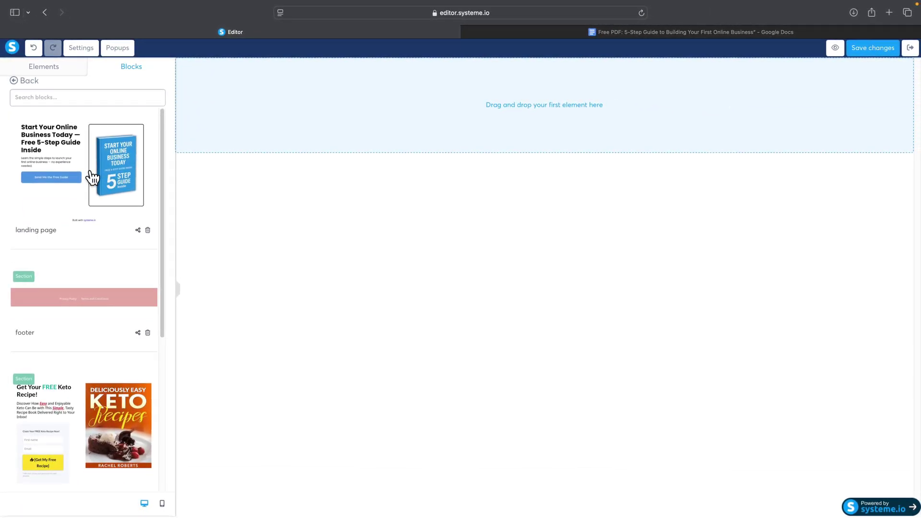
click(90, 175)
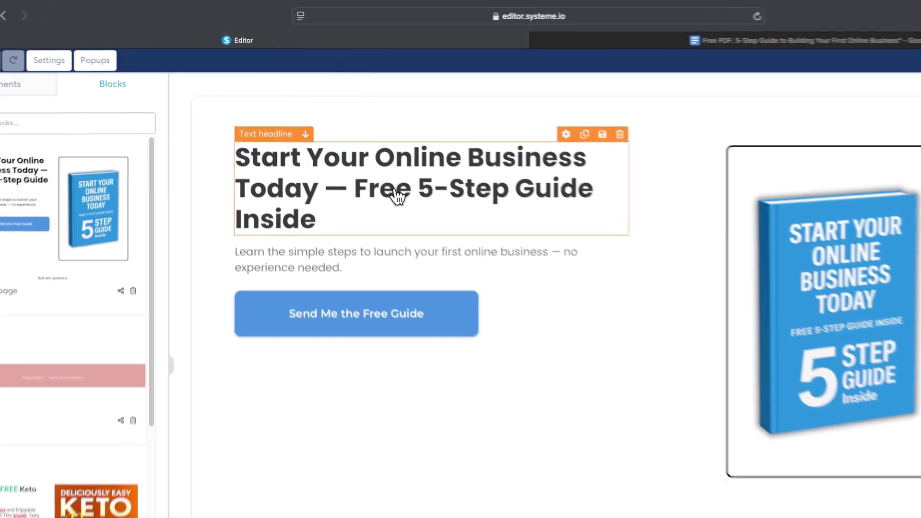
drag(345, 156, 448, 116)
drag(554, 168, 656, 137)
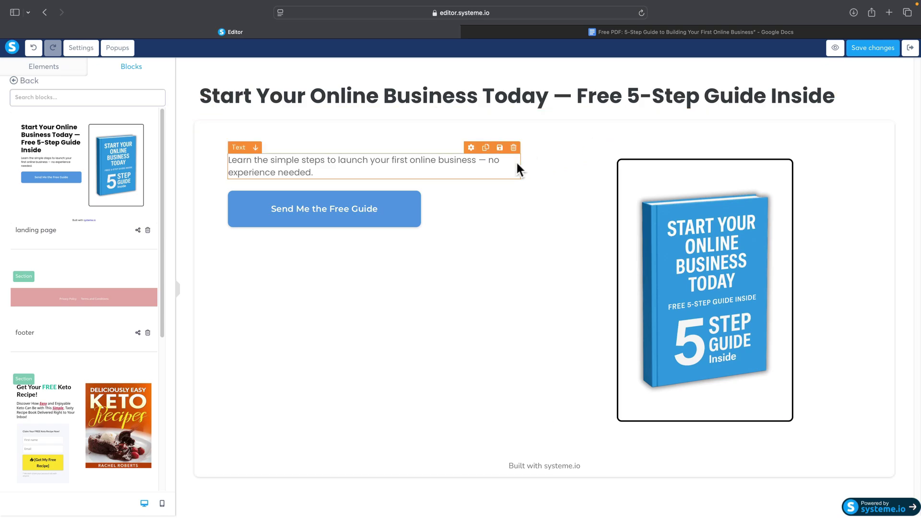
Step: Stack the book image, description text and button under the headline, then delete the empty row
drag(703, 240, 531, 129)
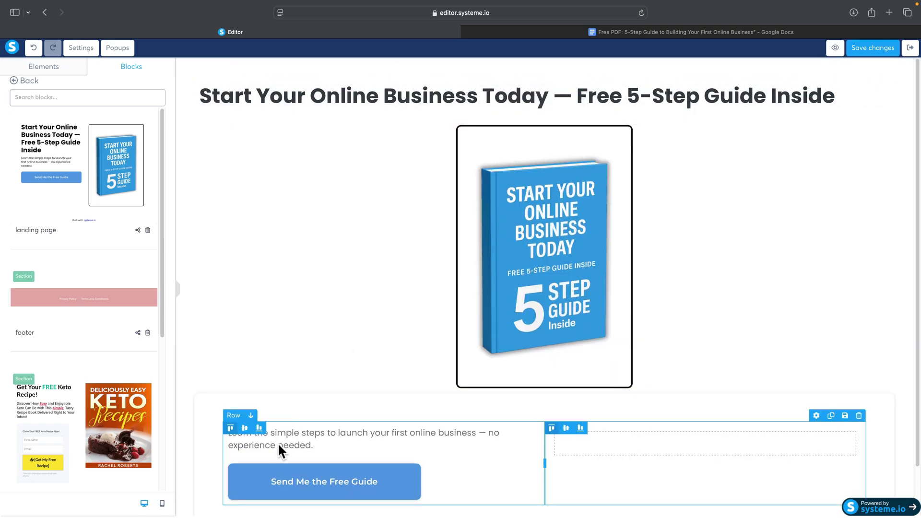
drag(290, 451, 494, 382)
drag(328, 476, 444, 417)
scroll(431, 456, down, 2)
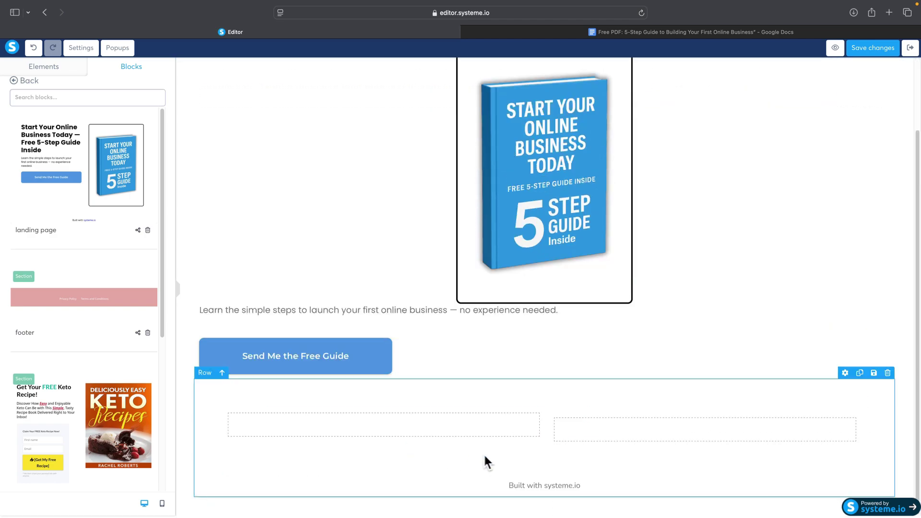
click(887, 373)
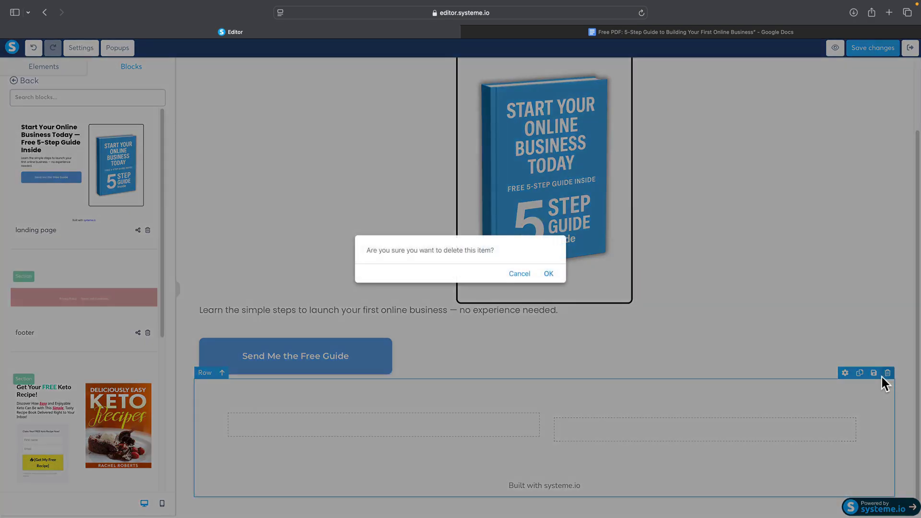
click(548, 273)
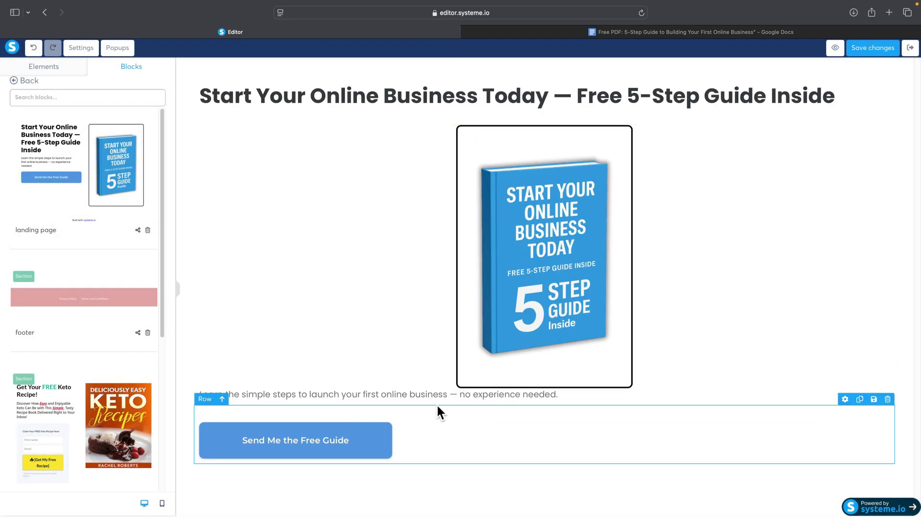
Step: Centre the description text and the Send Me the Free Guide button
click(407, 405)
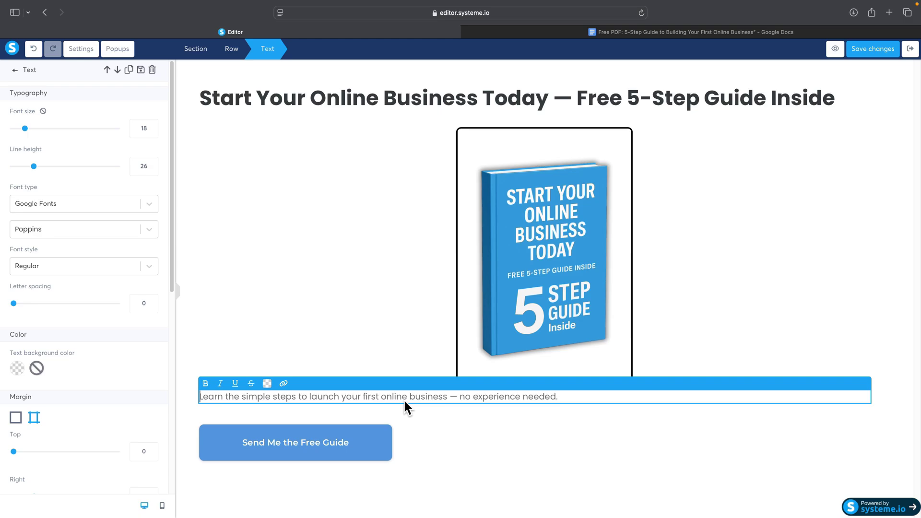
scroll(82, 373, down, 7)
click(72, 374)
key(Escape)
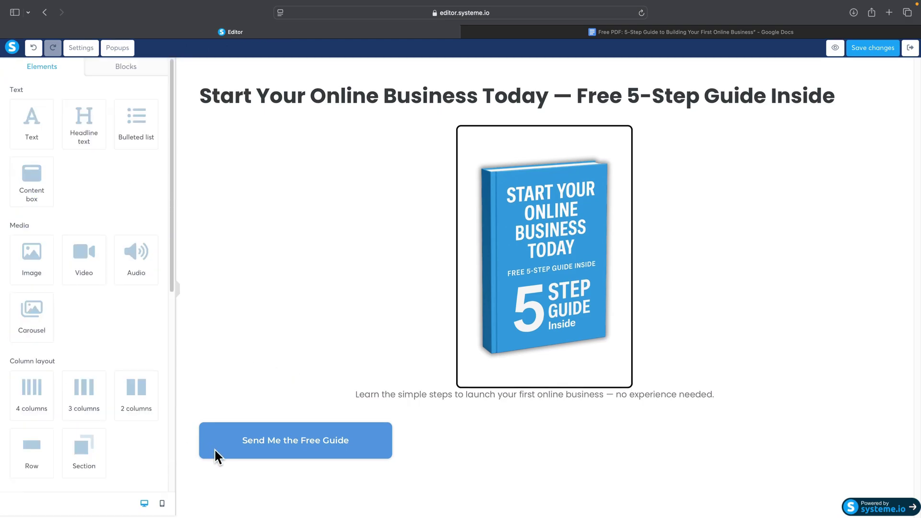
click(216, 456)
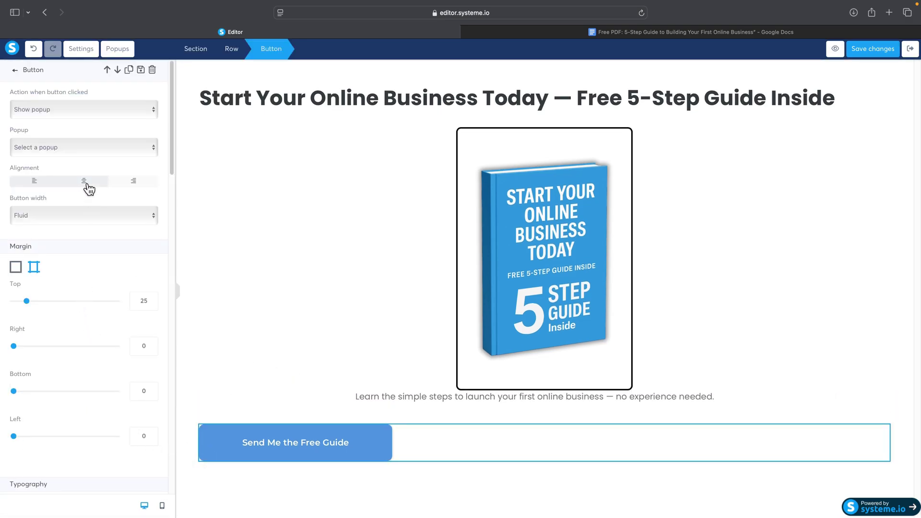
click(84, 183)
key(Escape)
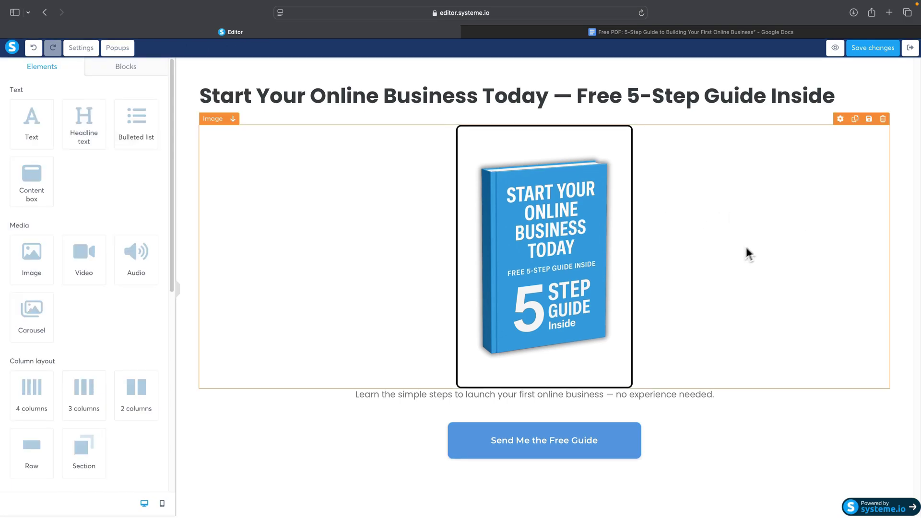
Step: Give the subtitle text a top margin of 19
click(398, 398)
scroll(144, 345, down, 2)
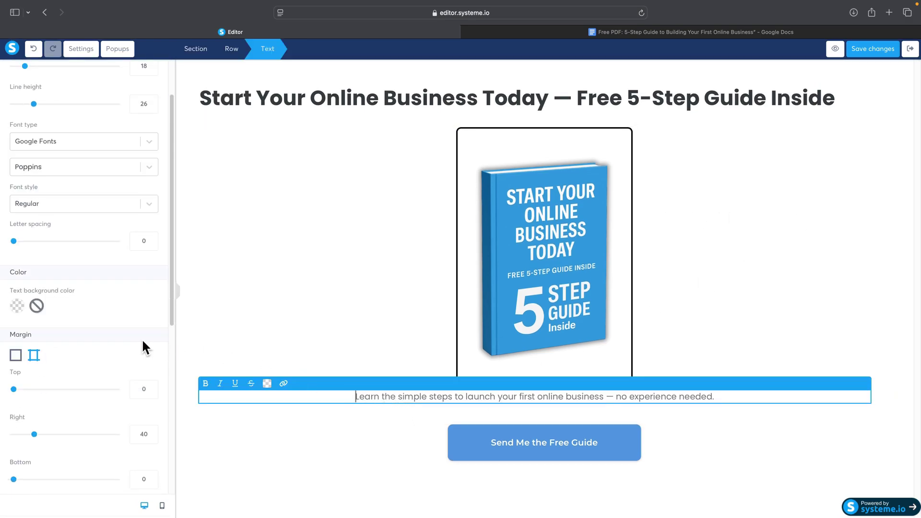
scroll(143, 346, down, 2)
drag(14, 306, 23, 308)
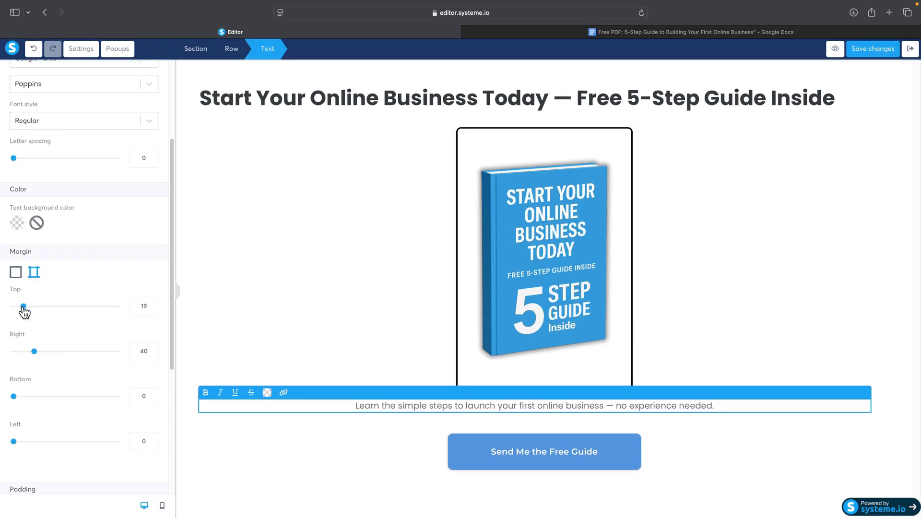
key(Escape)
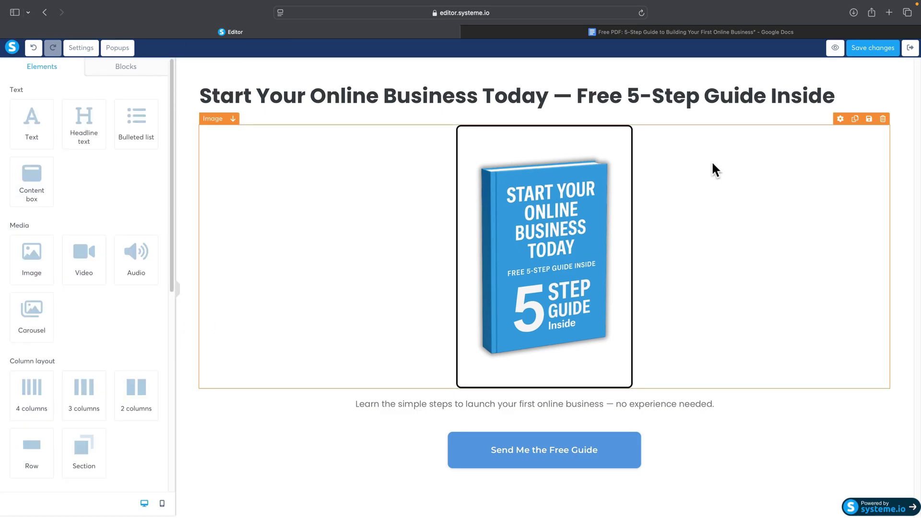
Step: Select the thank-you headline in the Google Docs Thank You Page Content
click(665, 39)
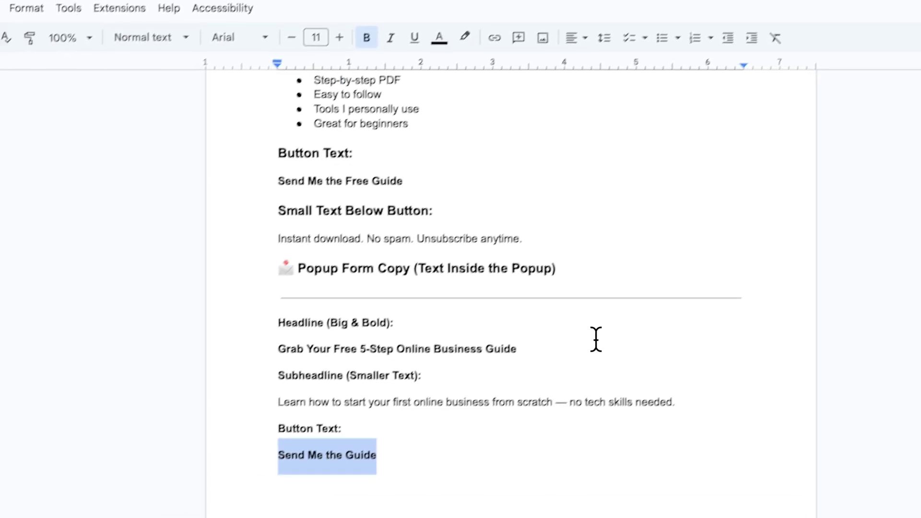
scroll(595, 340, down, 5)
drag(269, 452, 495, 452)
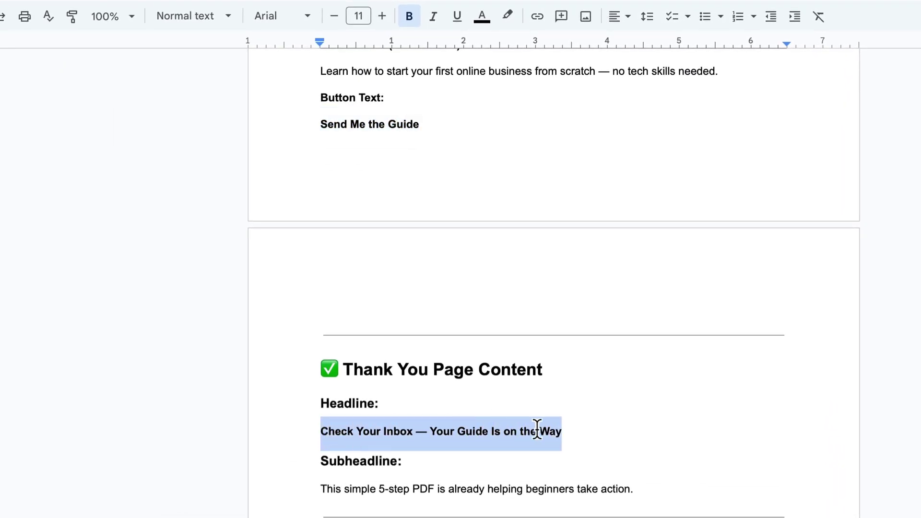
triple_click(542, 430)
key(super+c)
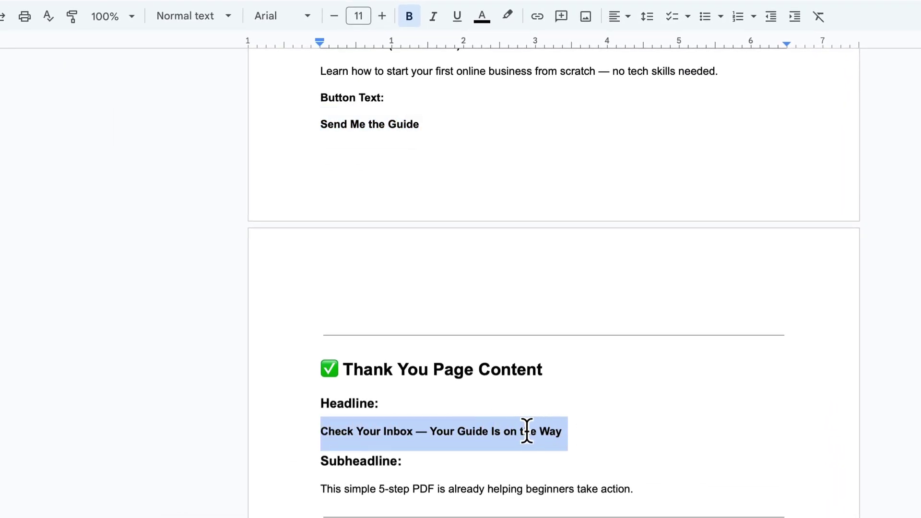
Step: Replace the page headline with 'Check Your Inbox — Your Guide Is on the Way'
click(474, 52)
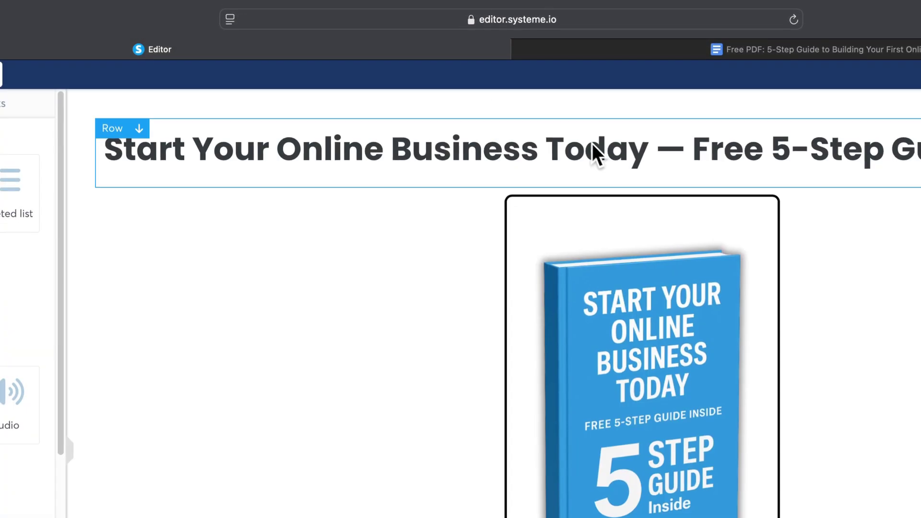
click(623, 149)
click(629, 151)
key(super+a)
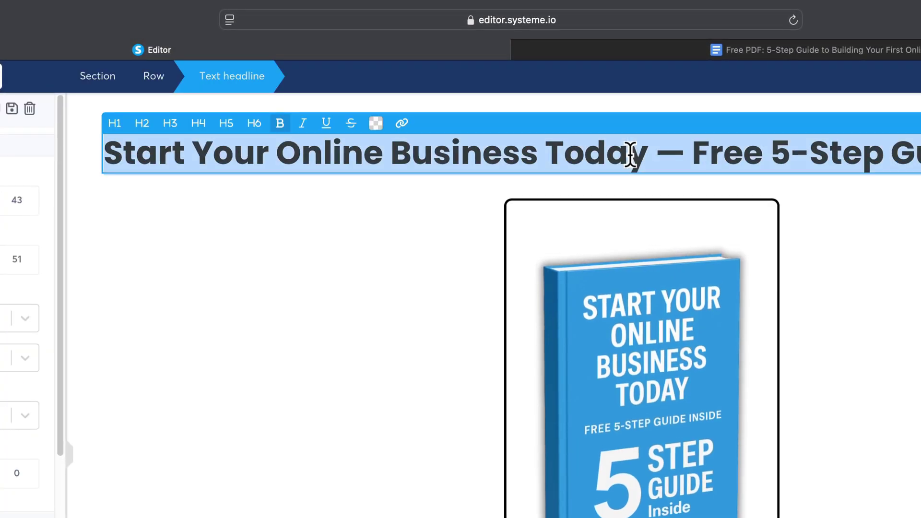
key(super+v)
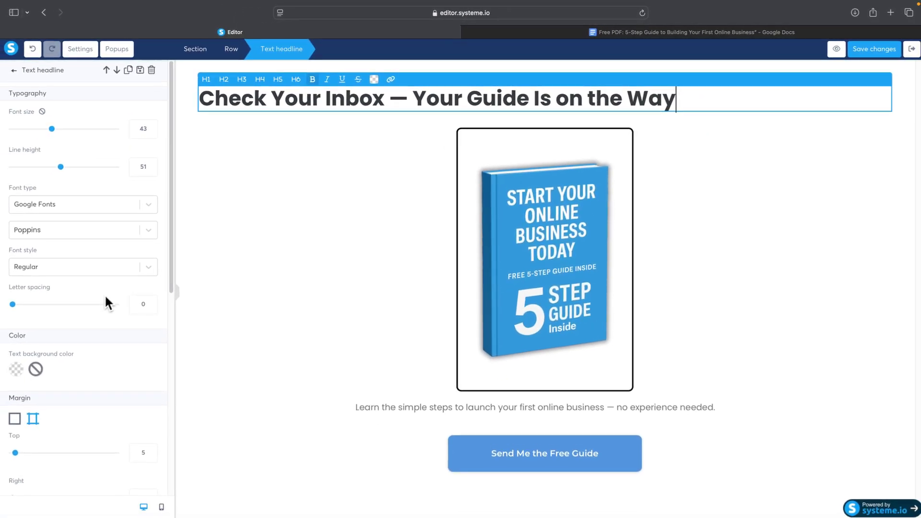
scroll(75, 316, down, 7)
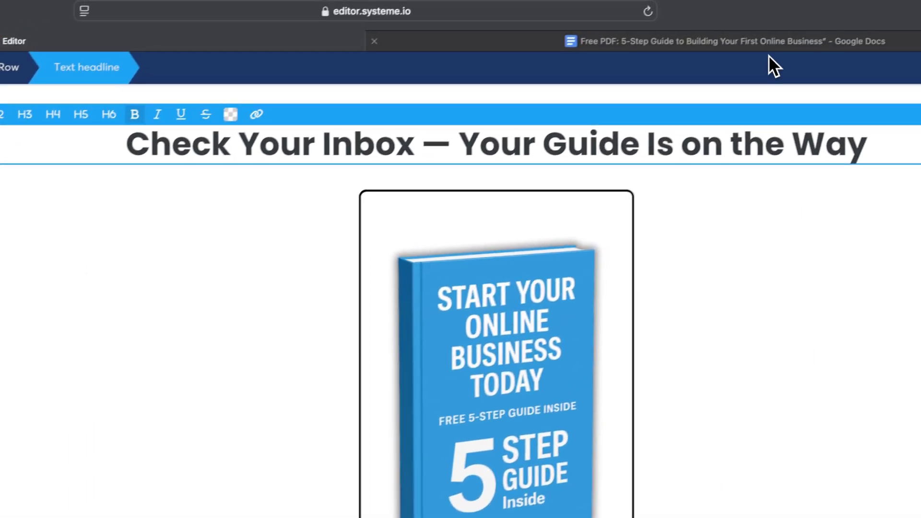
Step: Paste the doc's thank-you subheadline over the subtitle text and save the page
click(769, 54)
drag(263, 486, 579, 484)
key(ctrl+c)
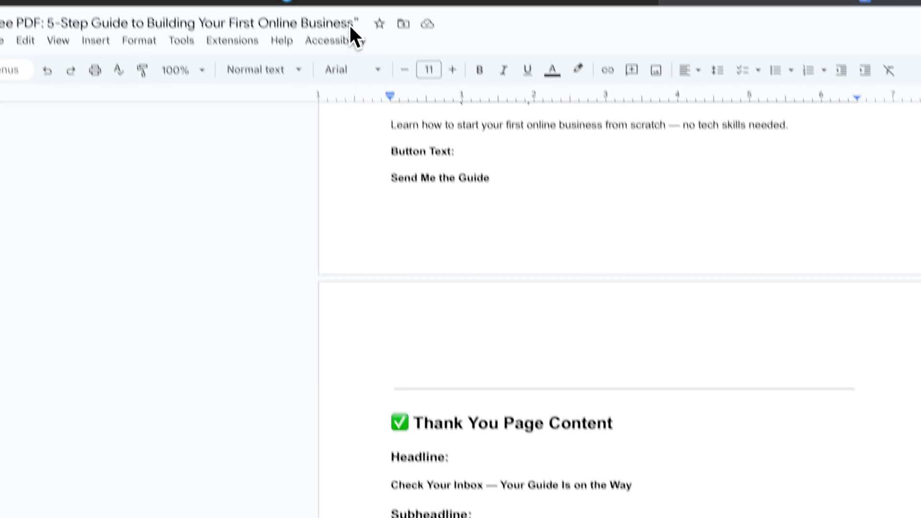
click(350, 45)
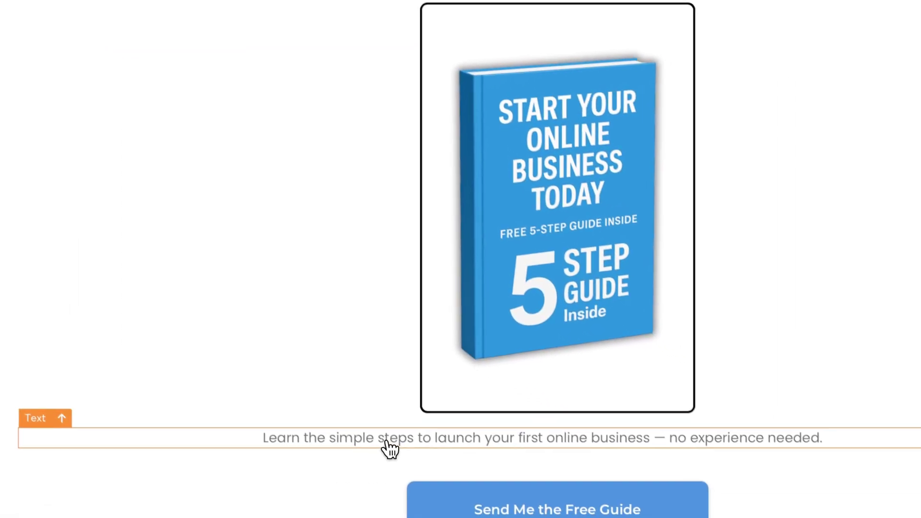
click(387, 443)
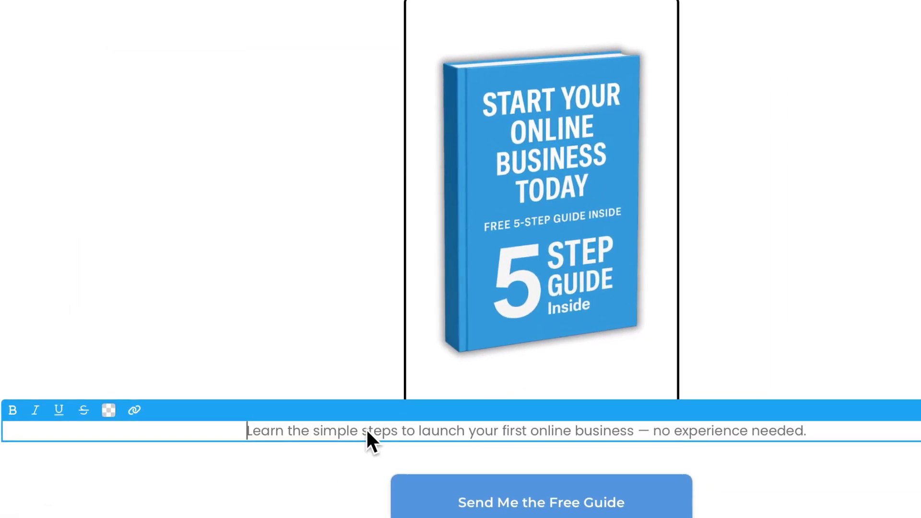
key(ctrl+a)
key(ctrl+v)
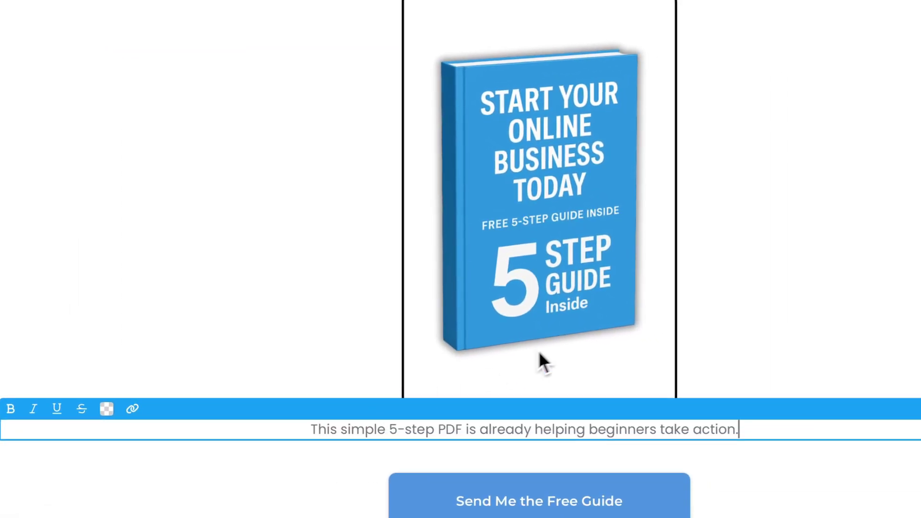
click(806, 268)
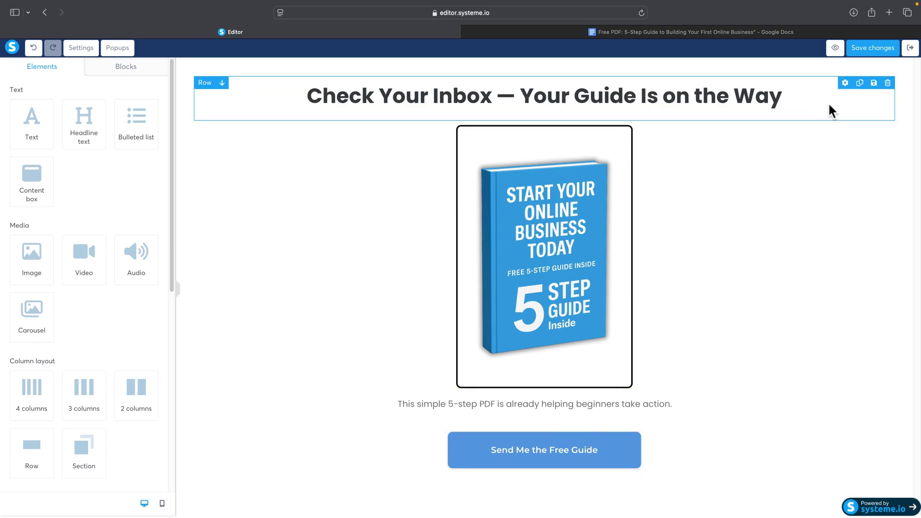
click(873, 49)
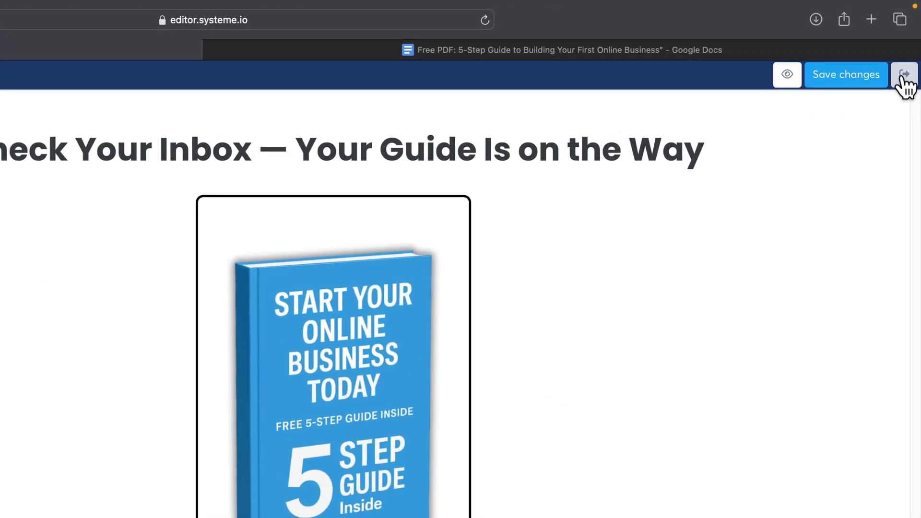
Step: Exit the editor and view the Test Landing Page funnel's live Squeeze page step
click(904, 74)
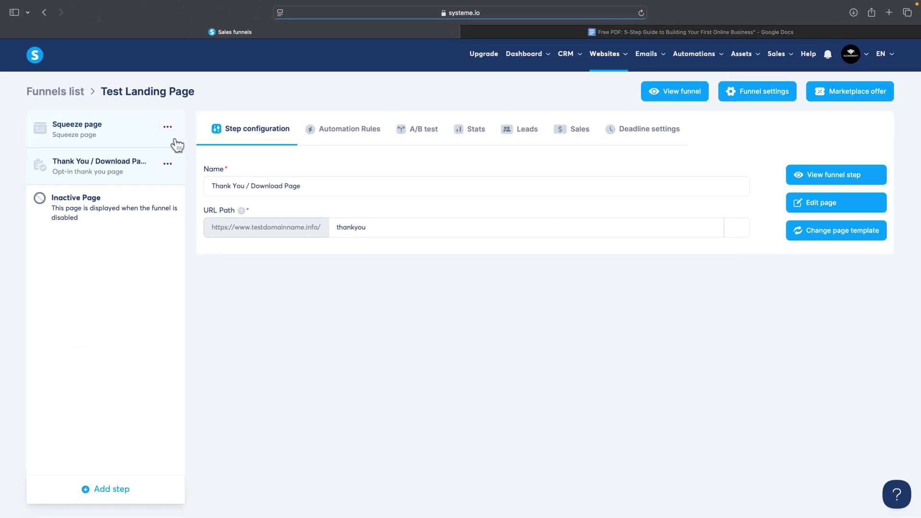
click(134, 141)
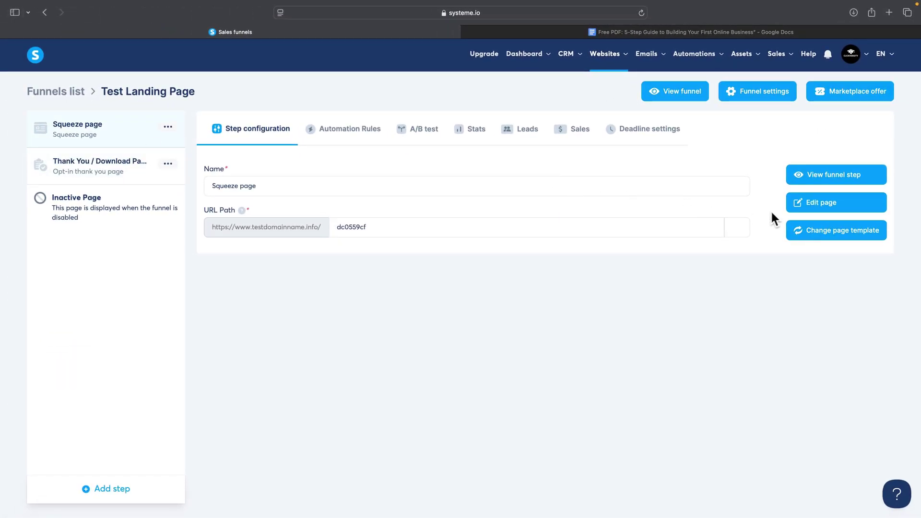
click(822, 182)
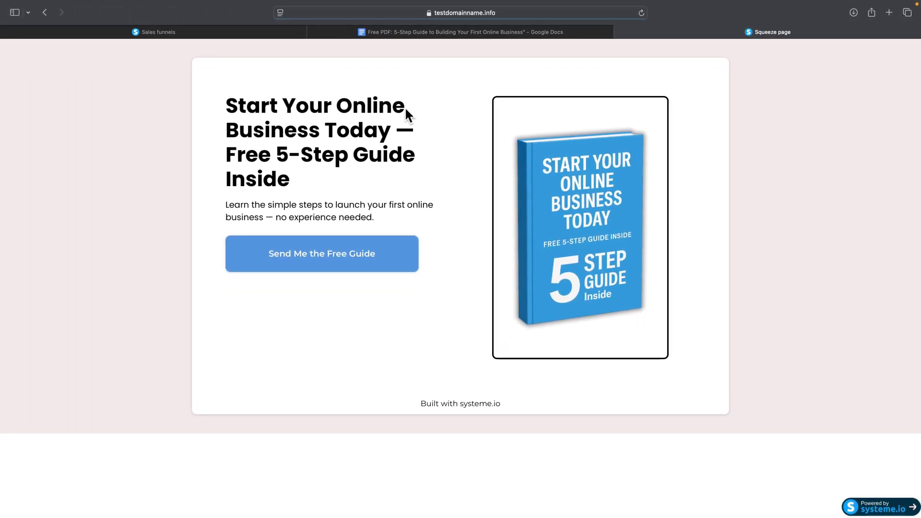
Step: Fill the live page's opt-in popup with a test name and e-mail and submit it
click(325, 256)
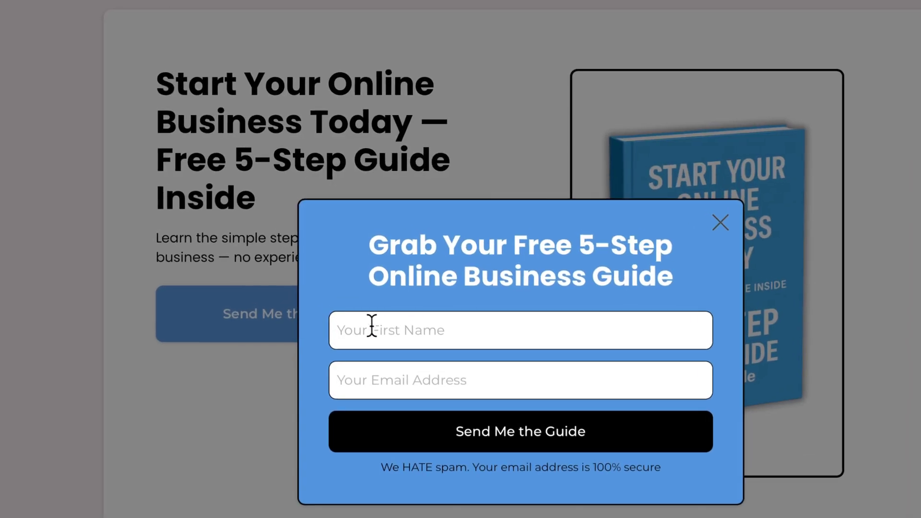
click(372, 320)
text(c)
text(lickversit)
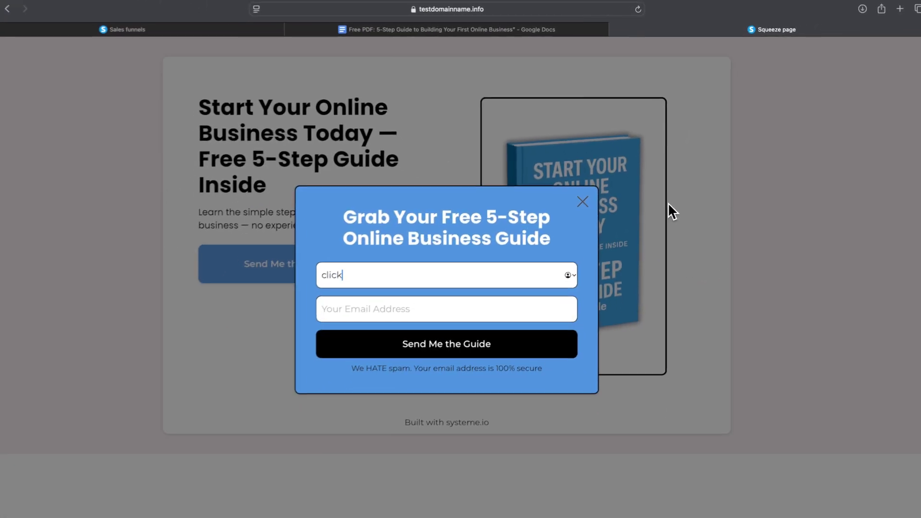
text(y)
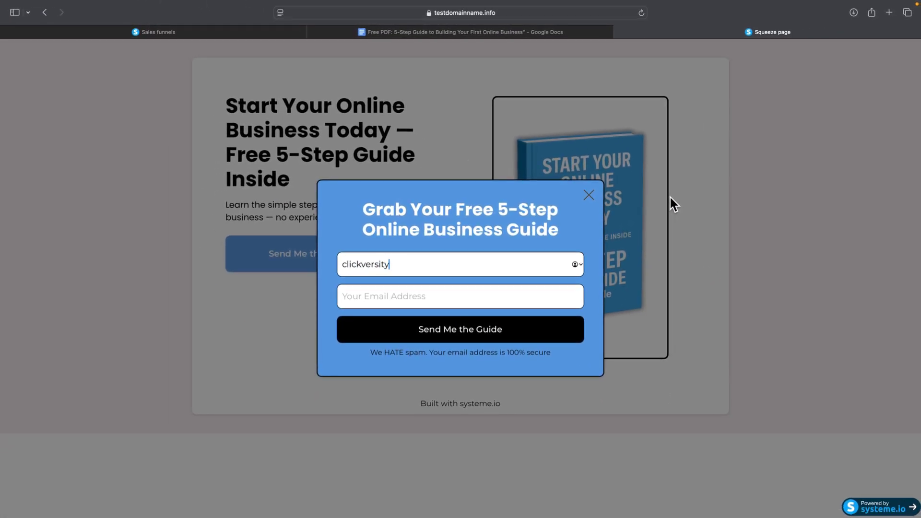
key(Tab)
text(clic)
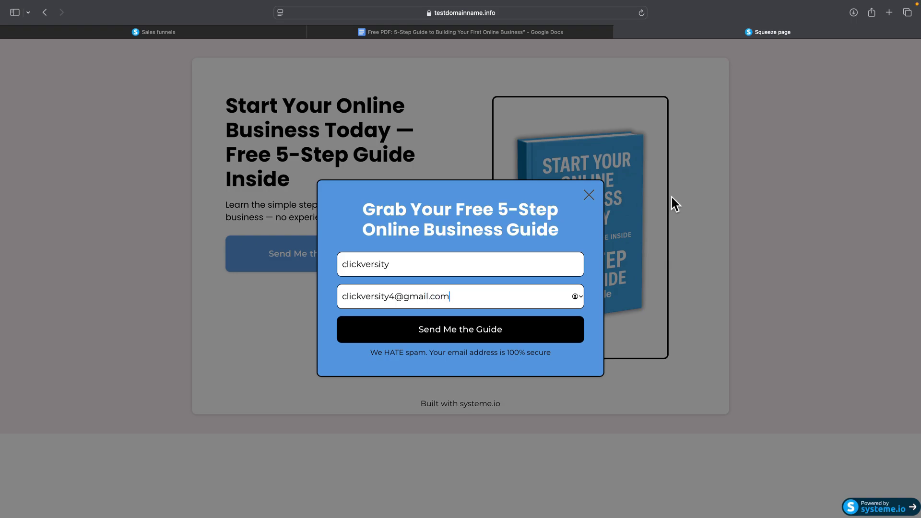
click(465, 330)
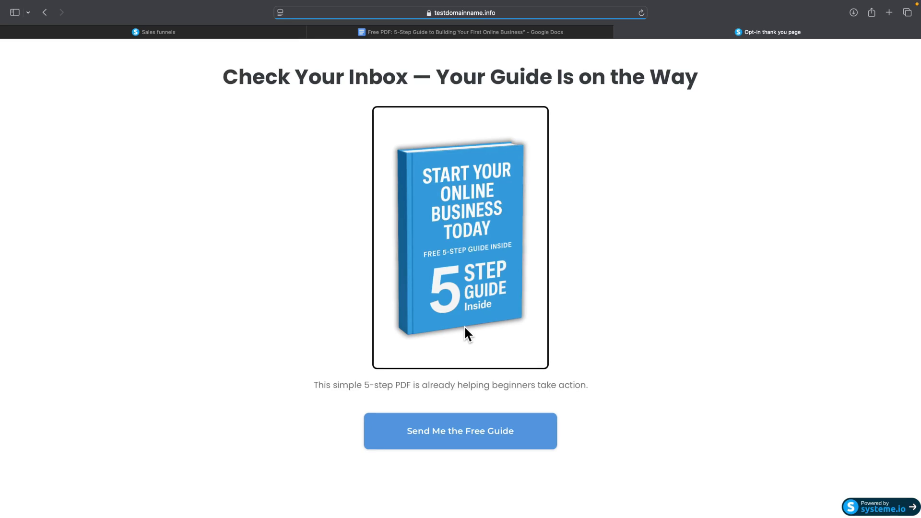
Step: Open and dismiss the guide opt-in popup twice, leaving it open on the third try
mouse_move(586, 20)
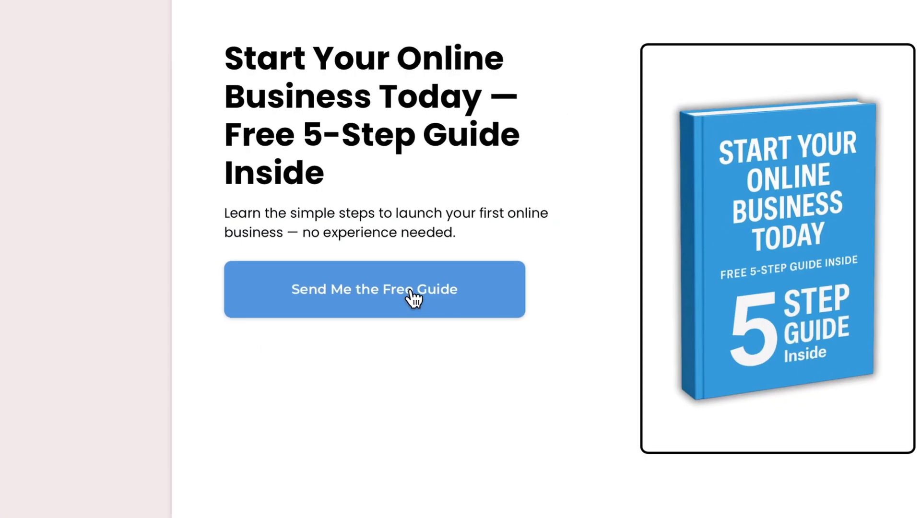
click(411, 299)
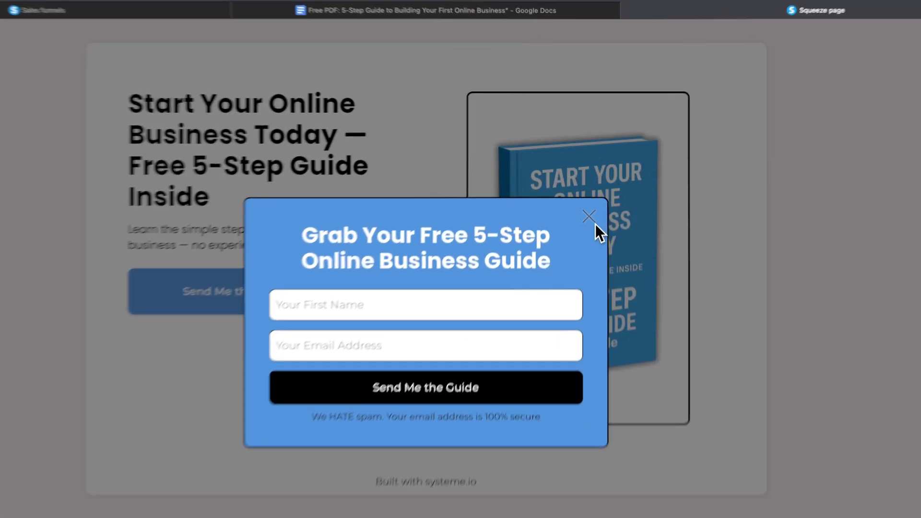
click(588, 195)
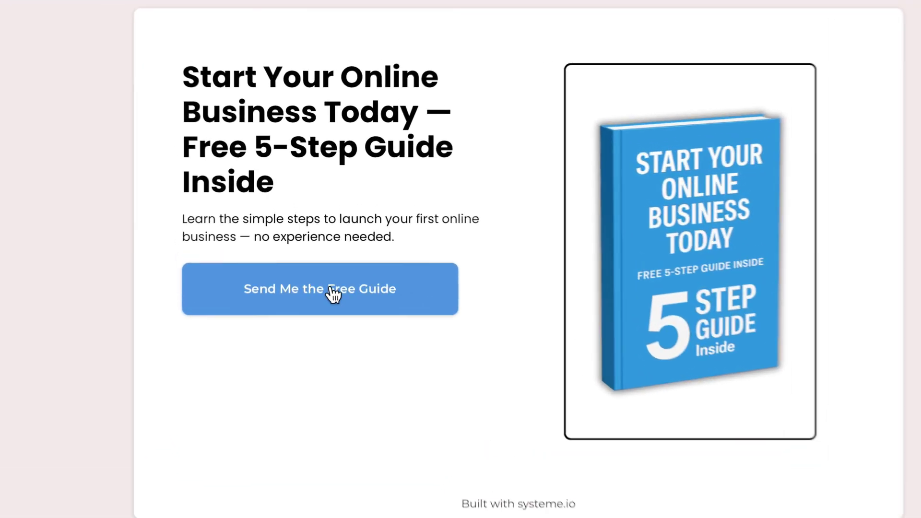
click(329, 253)
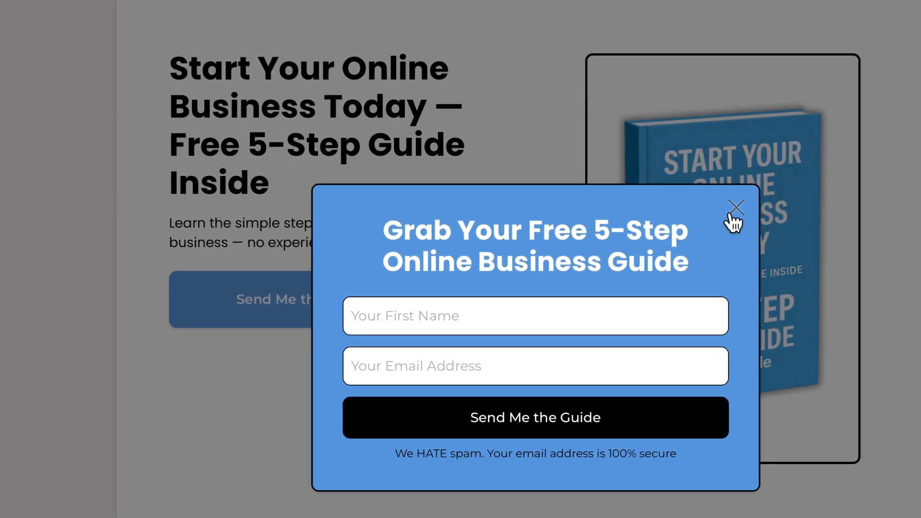
click(733, 207)
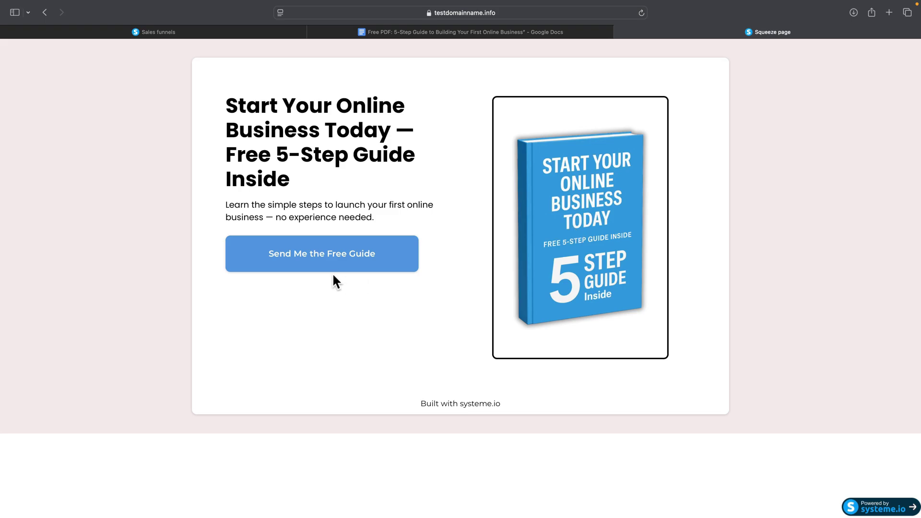
click(387, 268)
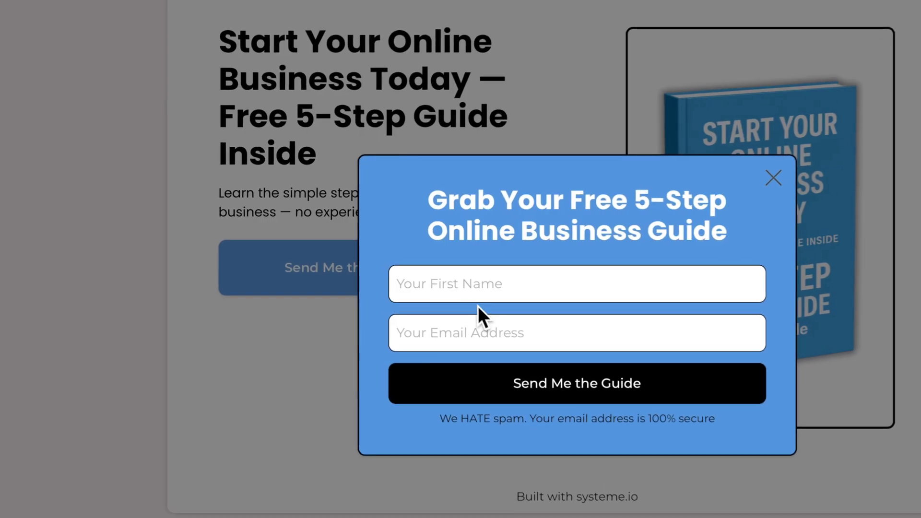